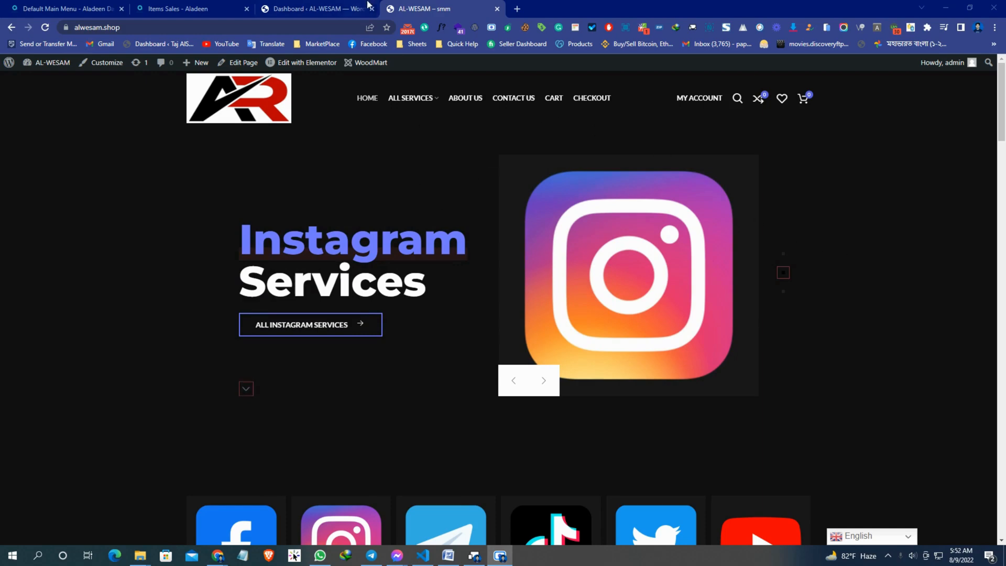
Step: Open the page for adding new plugins in the AL-WESAM WordPress dashboard
click(335, 9)
scroll(211, 317, down, 3)
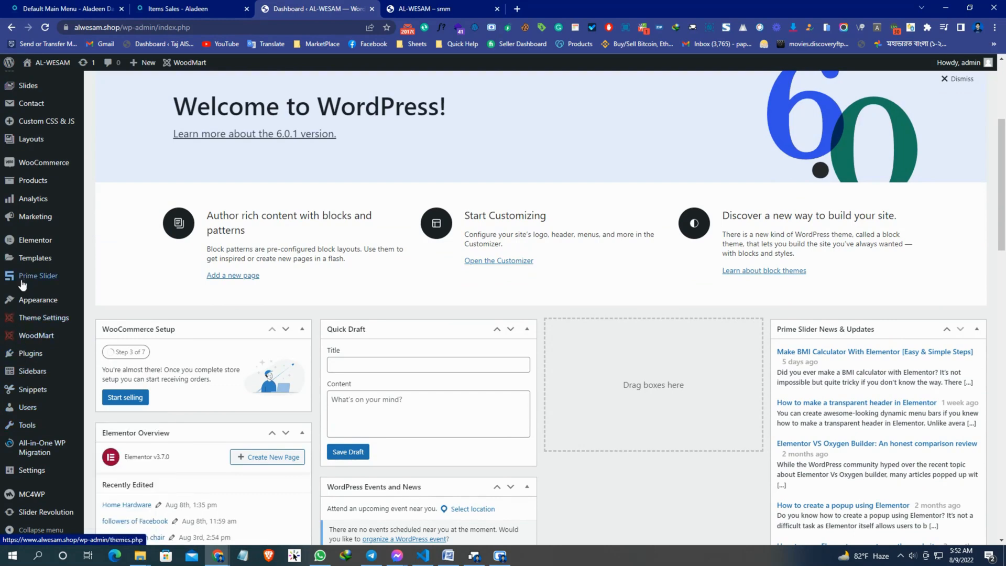
scroll(36, 413, down, 2)
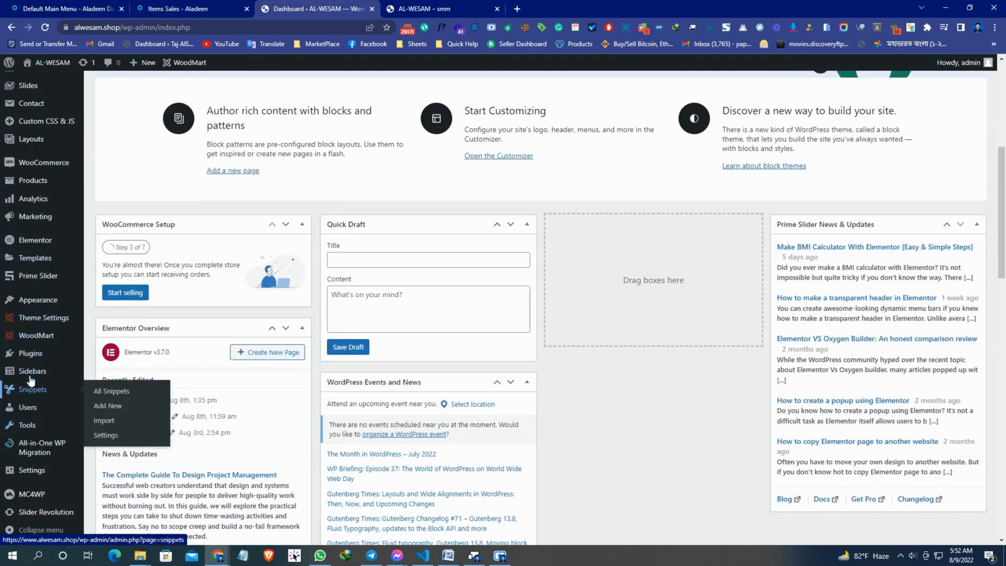
mouse_move(30, 353)
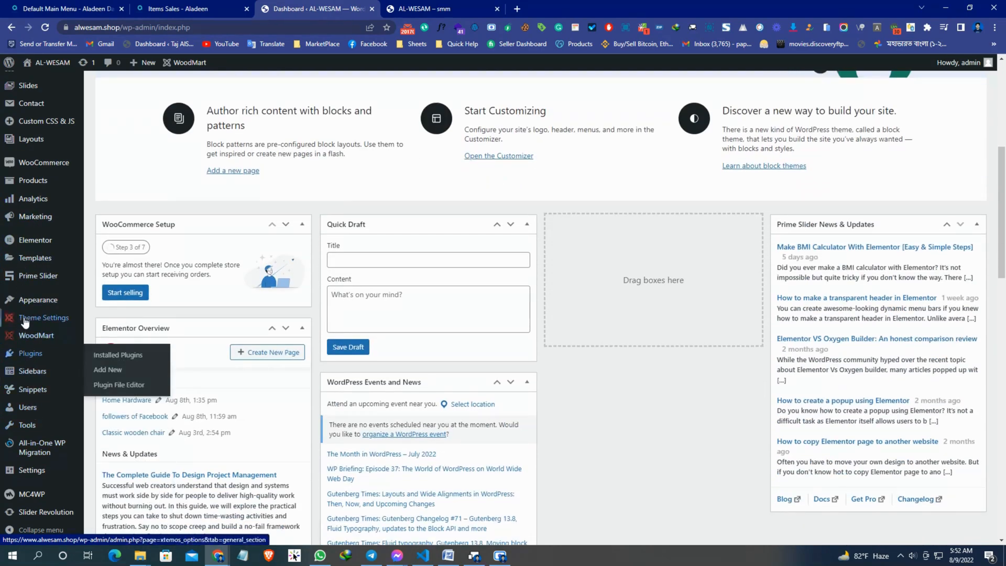
click(120, 370)
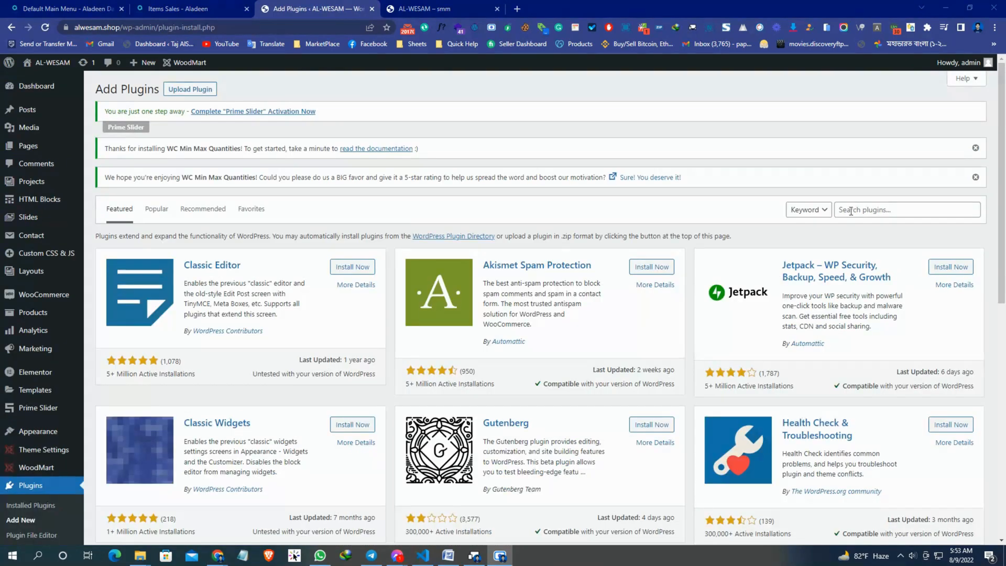
Step: Search the plugin directory for "stripe for woocommerce"
click(851, 211)
click(953, 228)
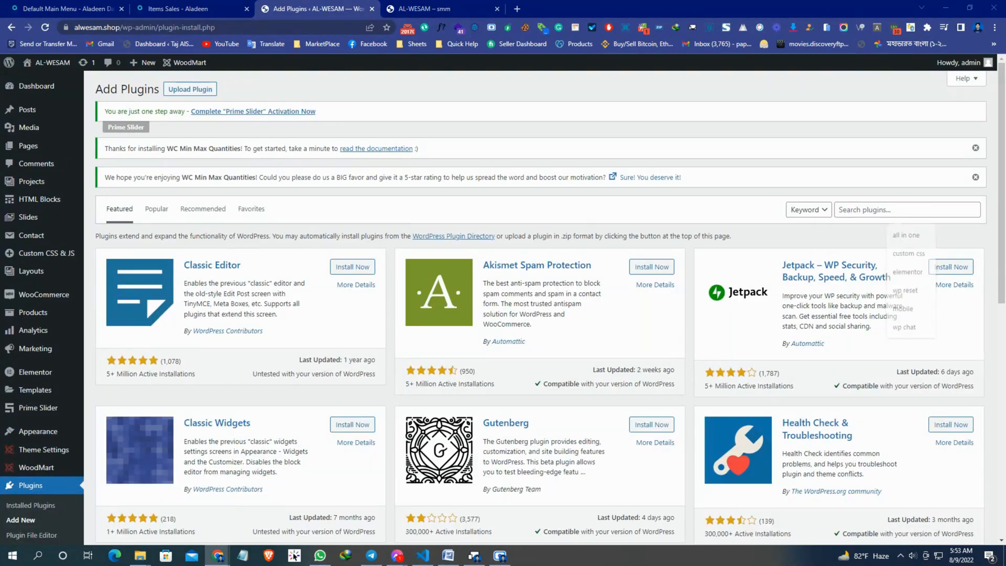
click(895, 214)
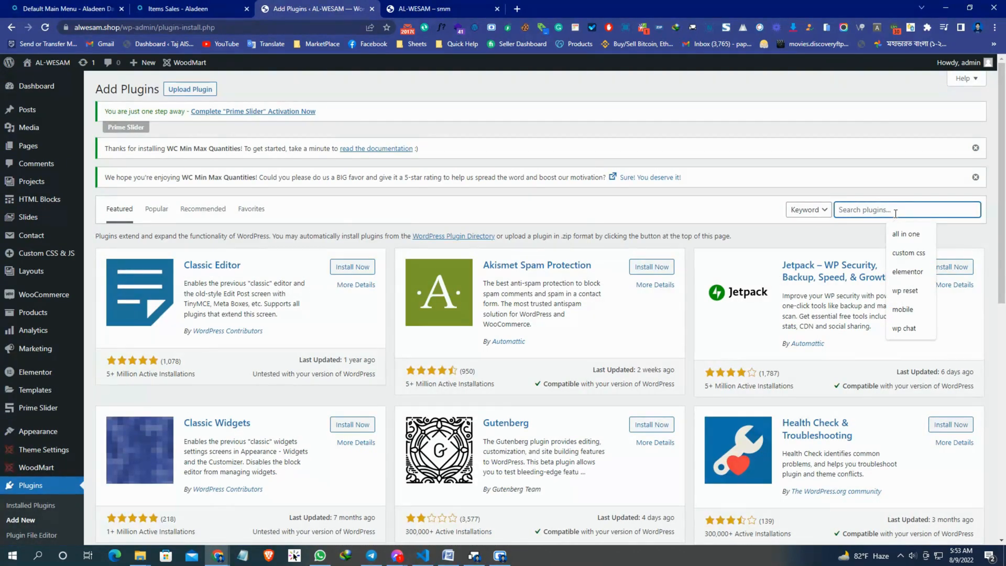
text(str)
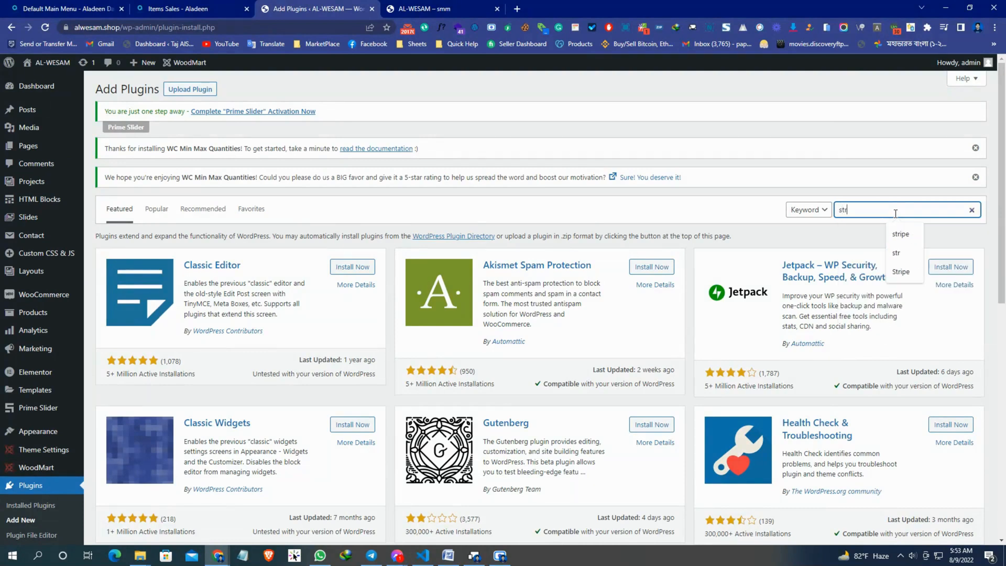
text(ipe)
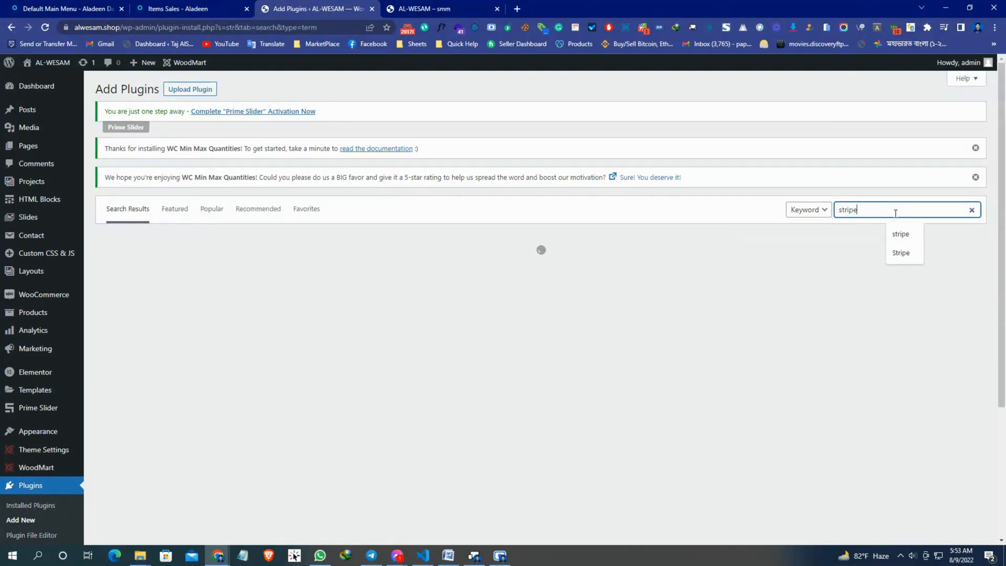
text( for woocomm)
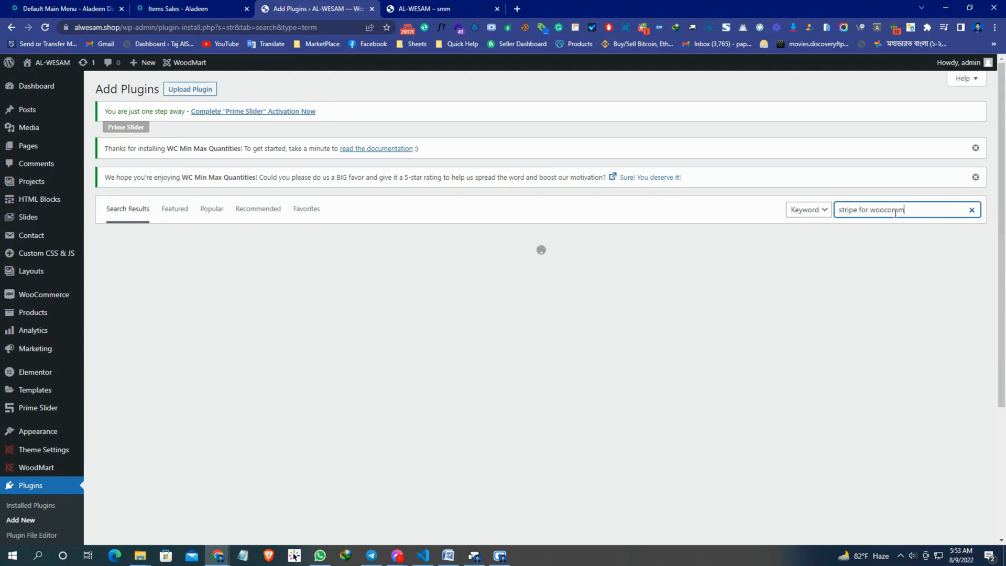
text(erce)
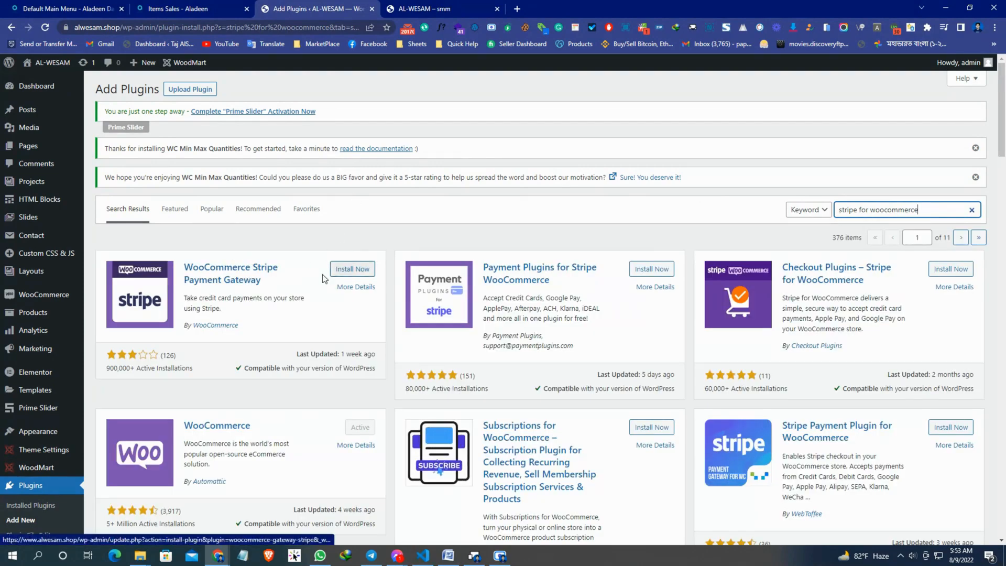
drag(266, 285, 184, 266)
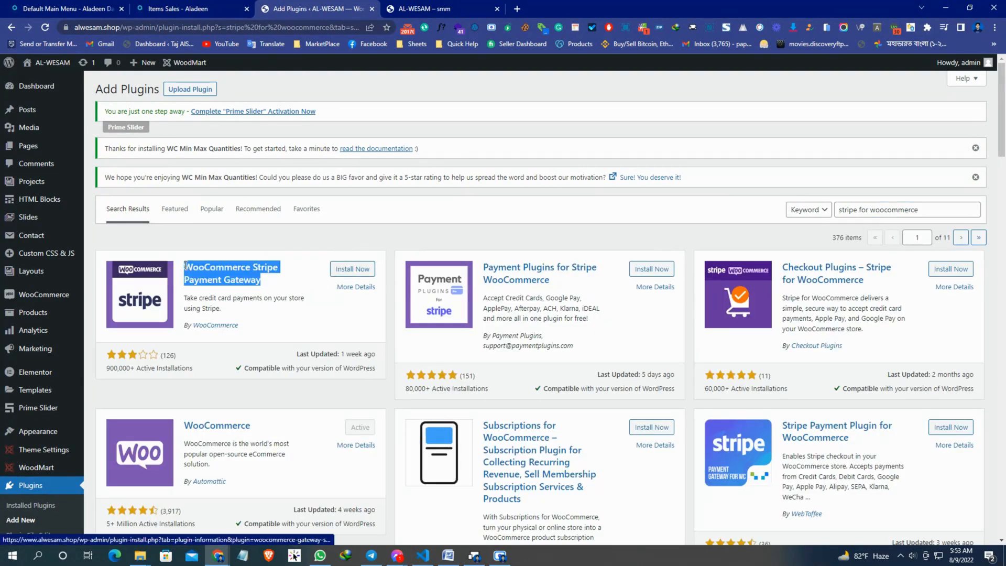
drag(260, 331, 181, 269)
click(267, 321)
click(249, 326)
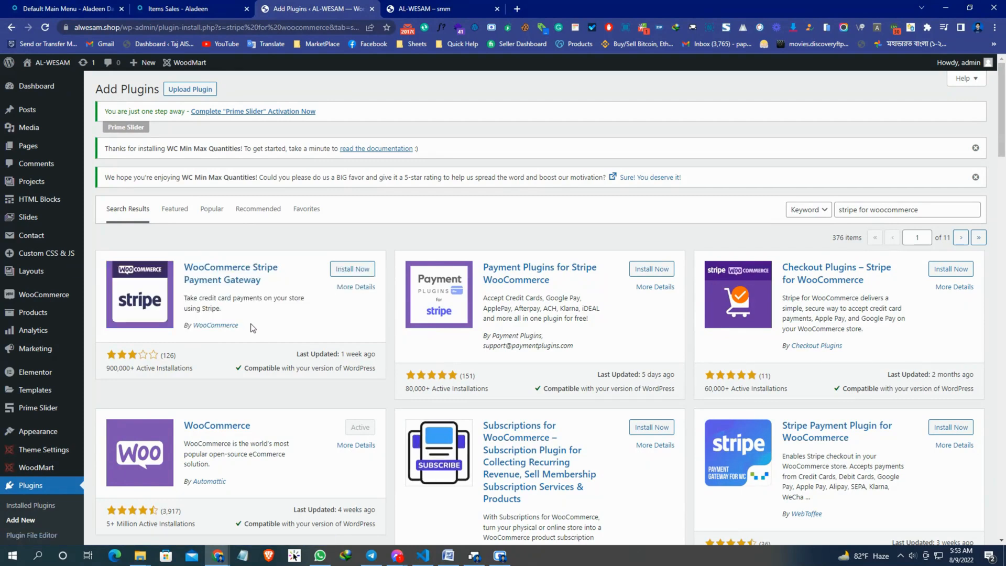
drag(591, 357, 477, 243)
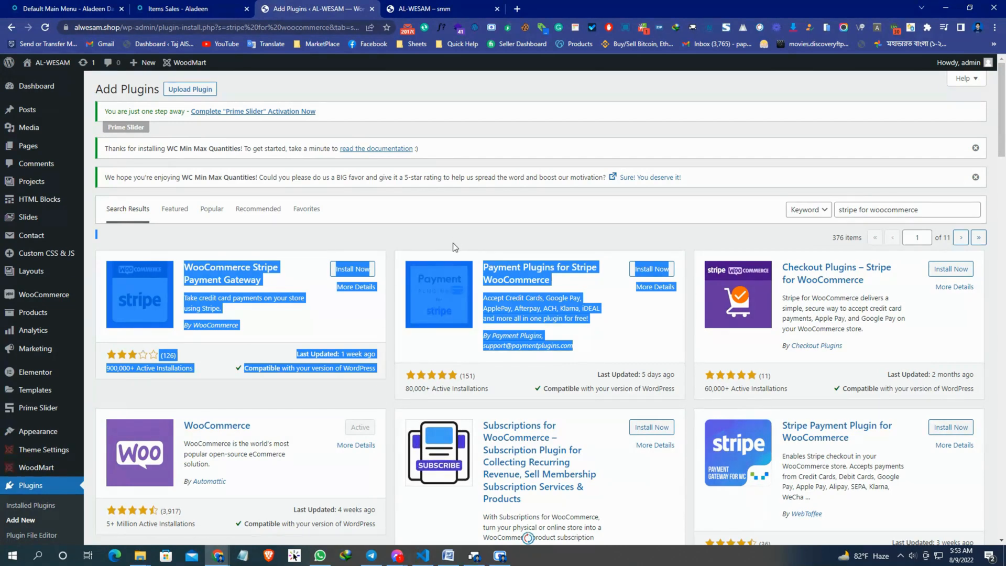
click(496, 246)
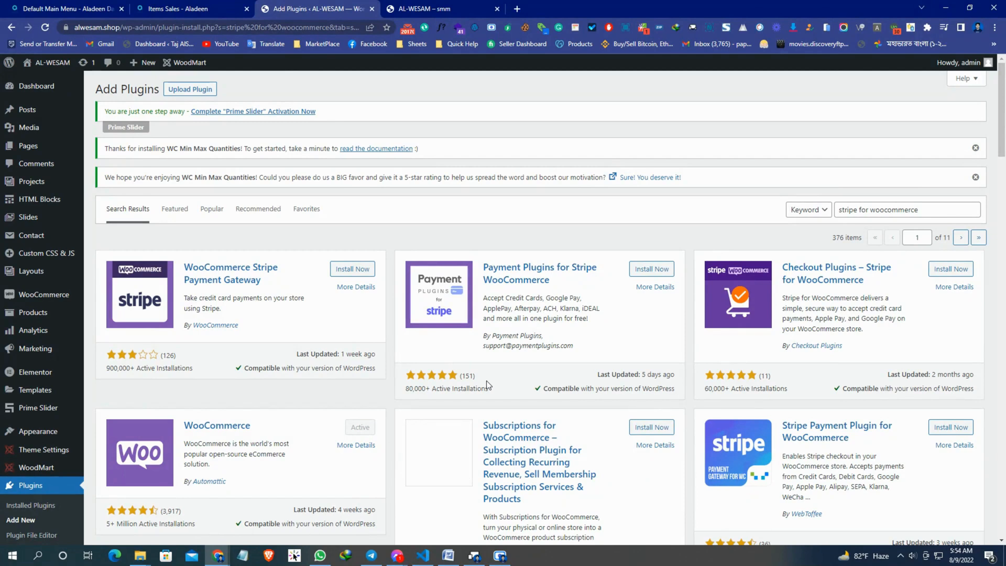
Step: Install and activate the Payment Plugins for Stripe WooCommerce plugin
click(640, 271)
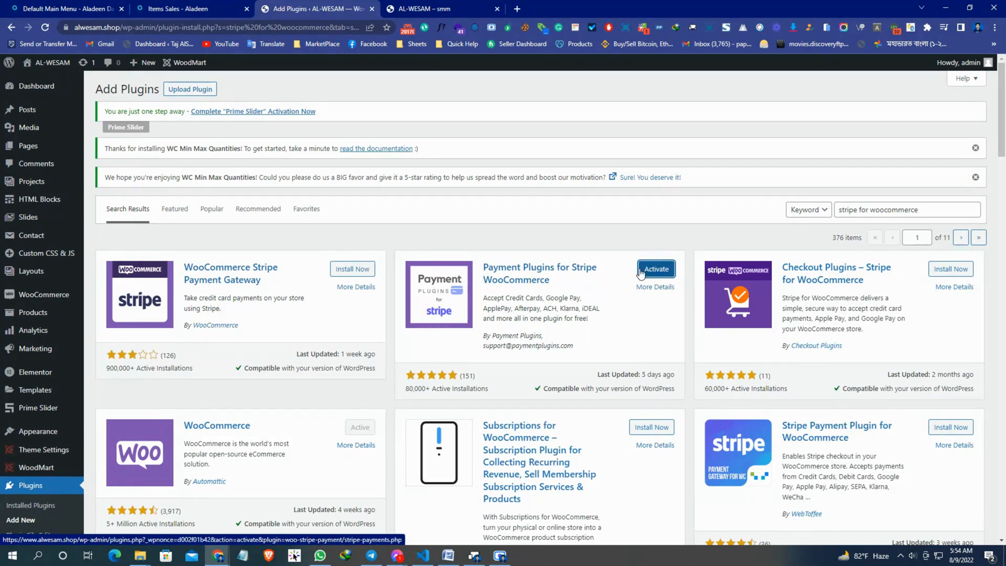
click(648, 271)
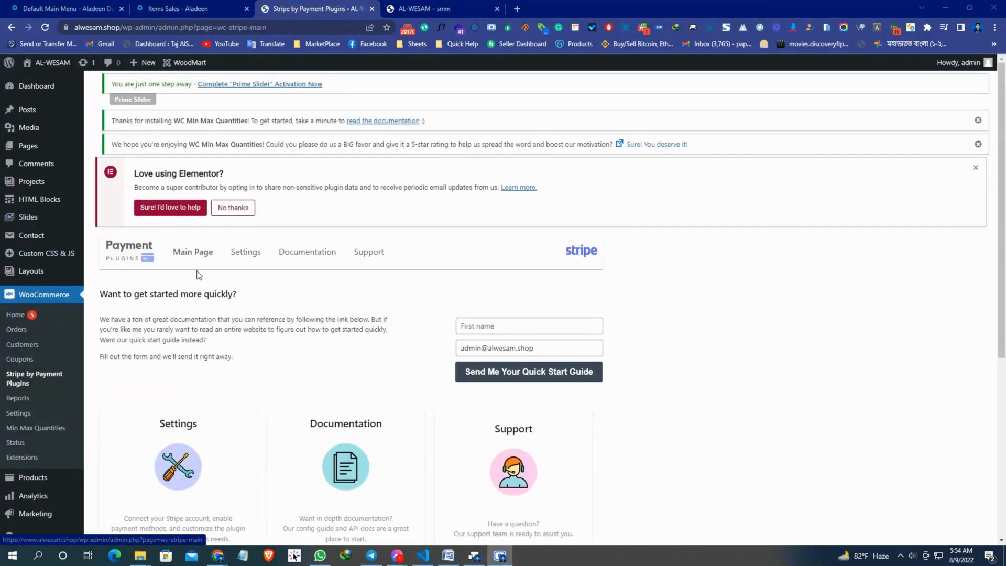
Step: Open the API settings of the newly activated Stripe payment plugin
scroll(65, 359, down, 2)
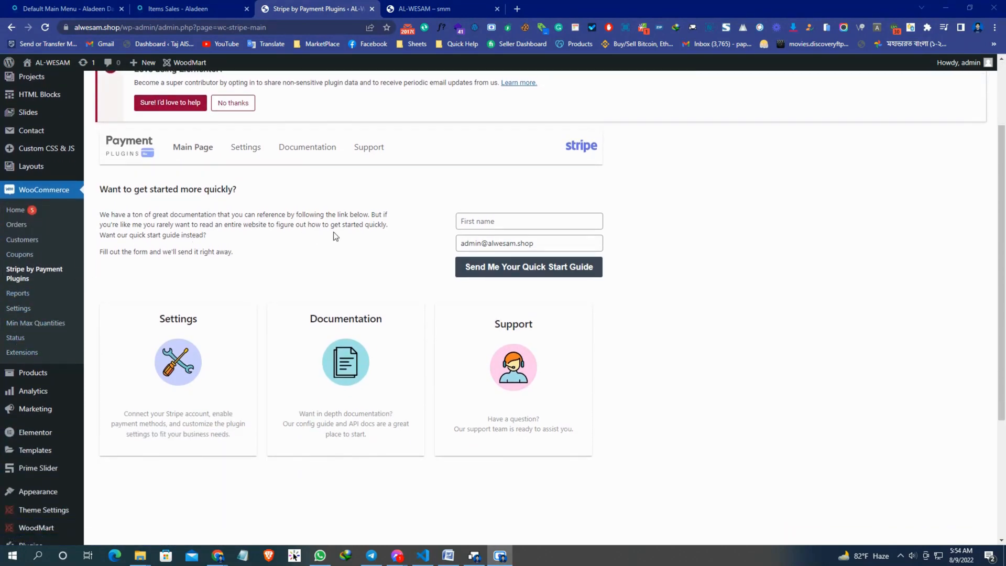
scroll(335, 244, down, 2)
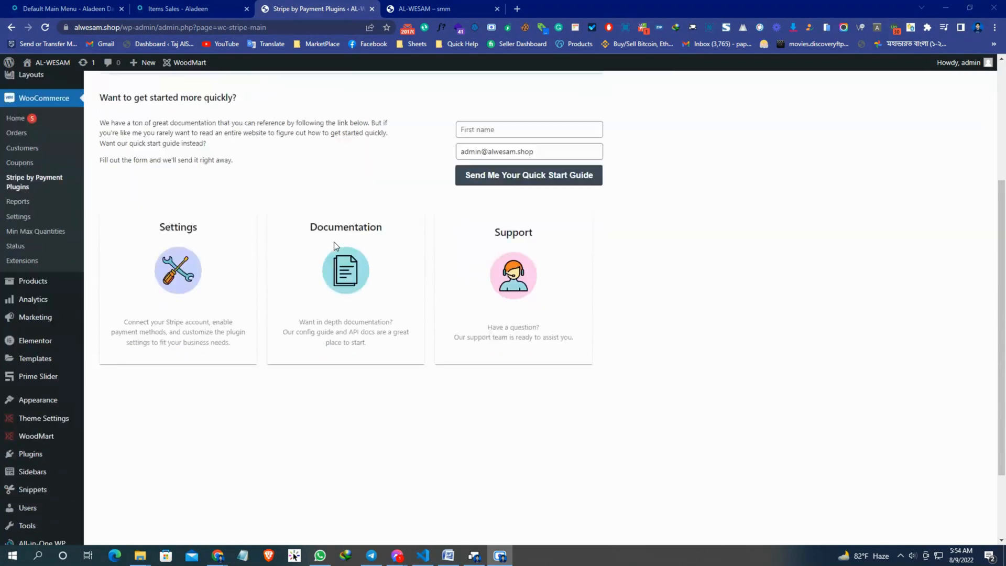
scroll(360, 218, up, 2)
click(536, 217)
click(648, 229)
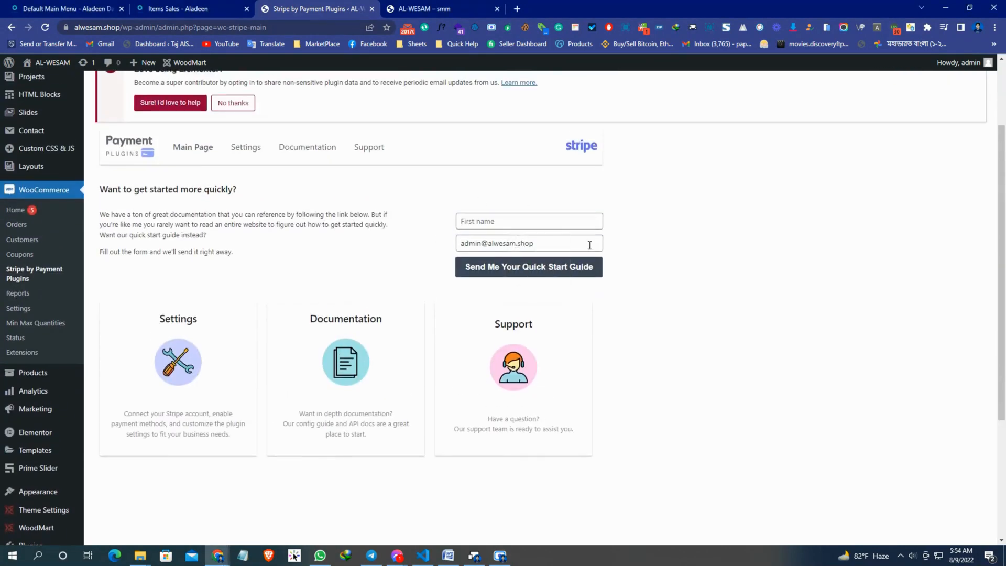
scroll(293, 241, down, 2)
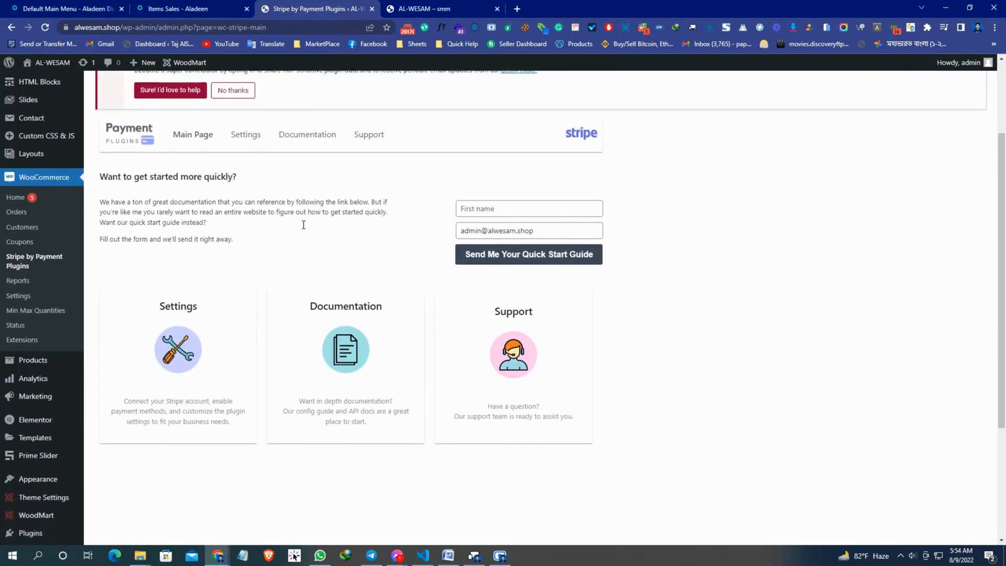
scroll(234, 253, up, 3)
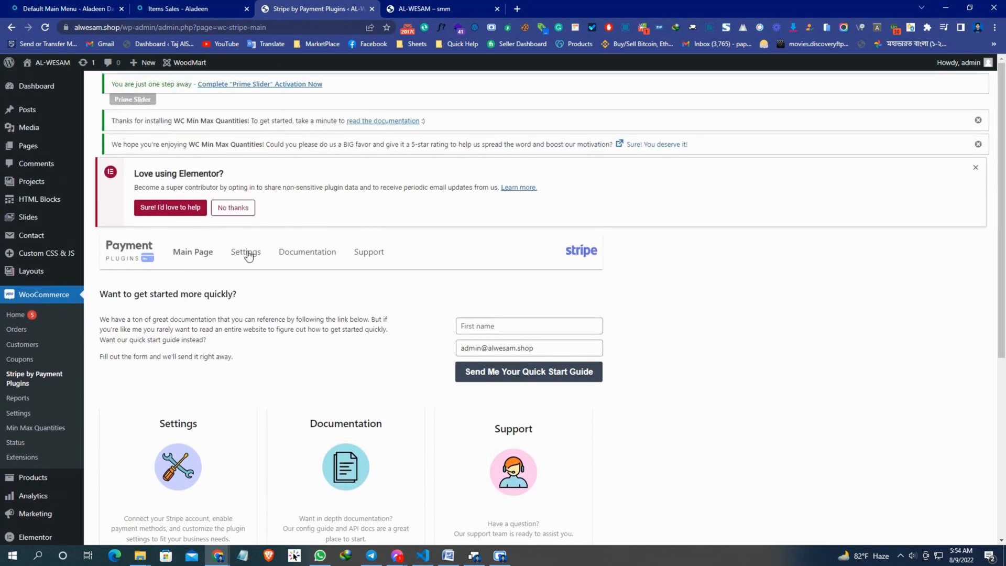
click(245, 252)
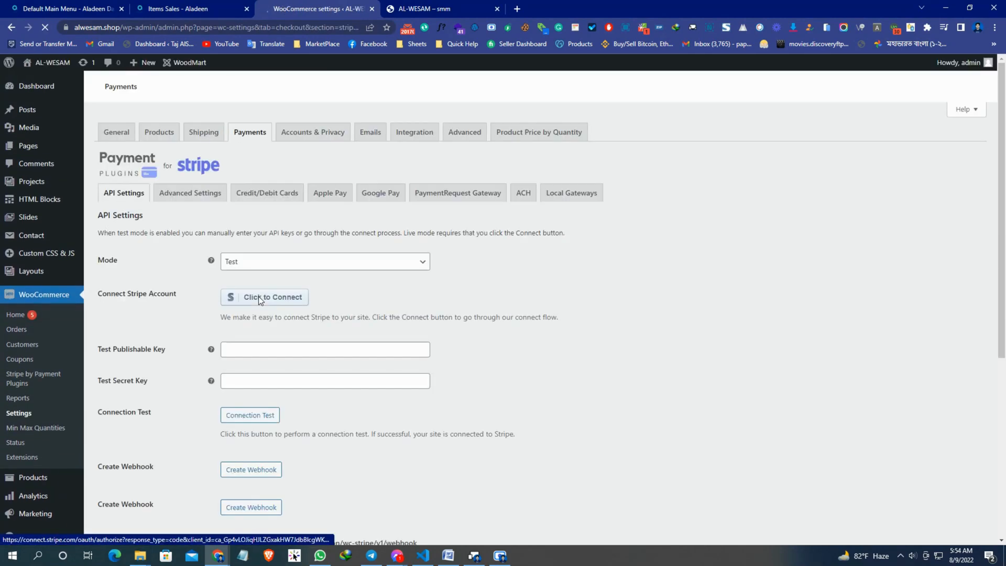
Step: Set the Stripe API mode to Live and save the changes
scroll(385, 279, down, 4)
scroll(287, 263, down, 2)
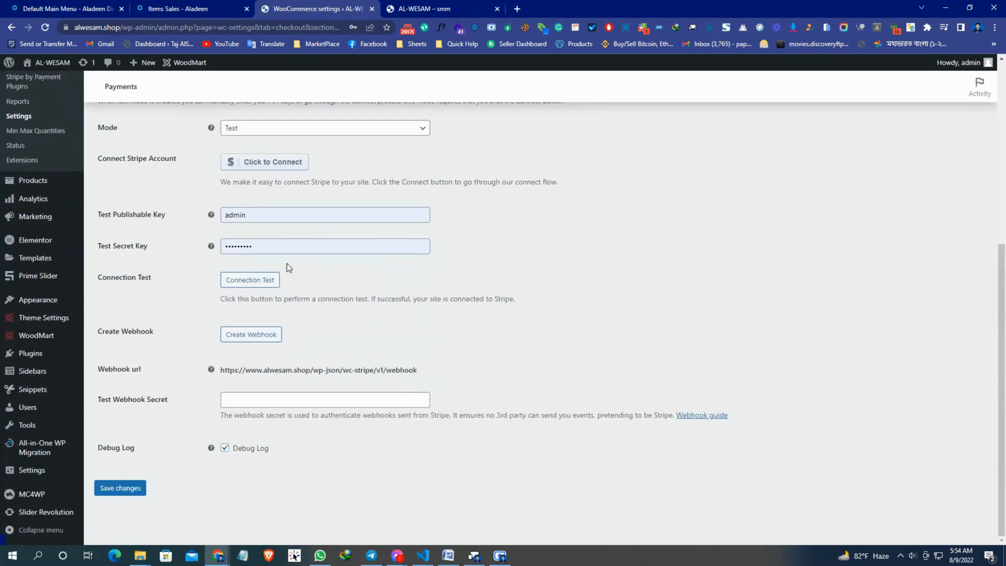
scroll(283, 238, up, 3)
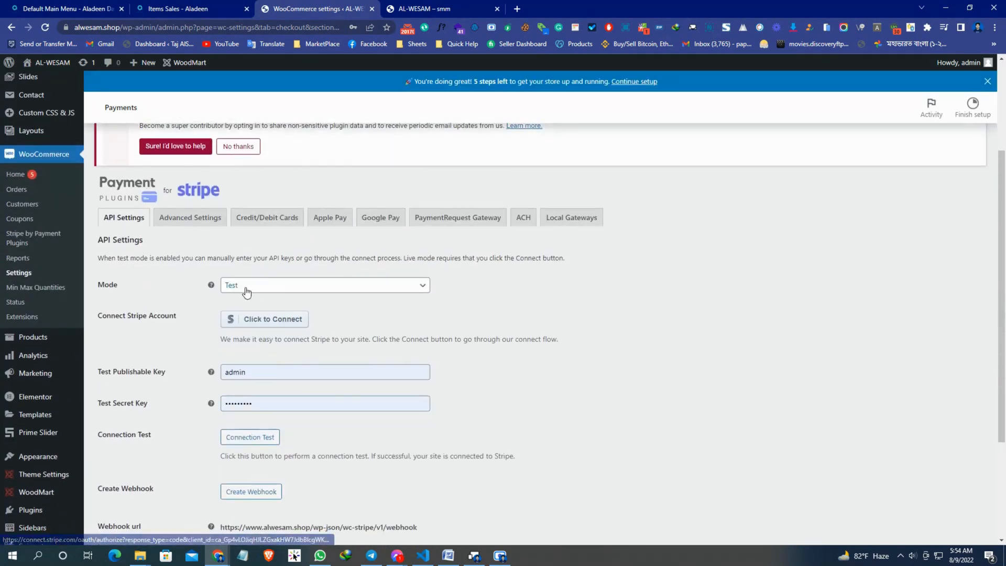
click(250, 304)
click(247, 341)
scroll(324, 314, down, 3)
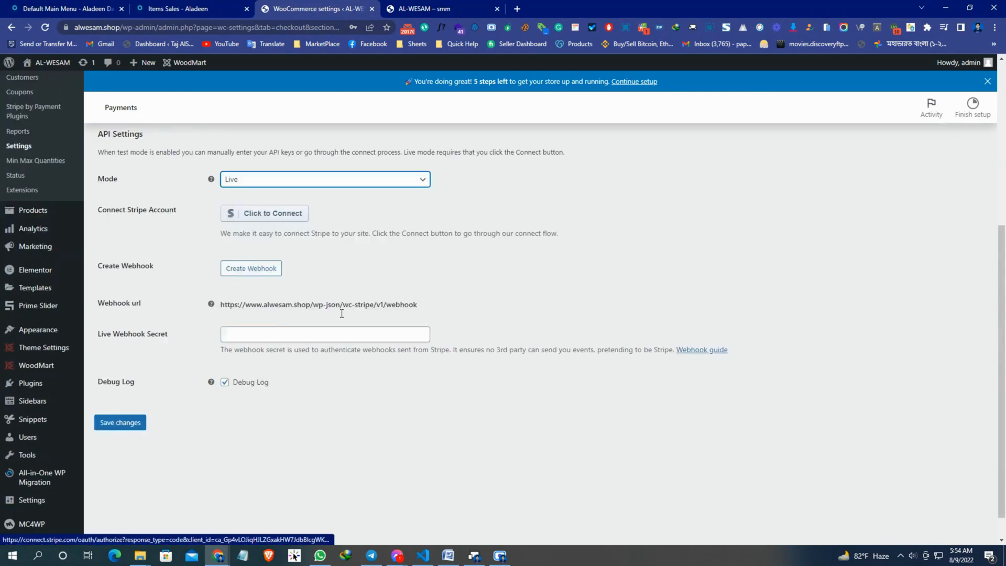
scroll(325, 314, up, 1)
click(130, 488)
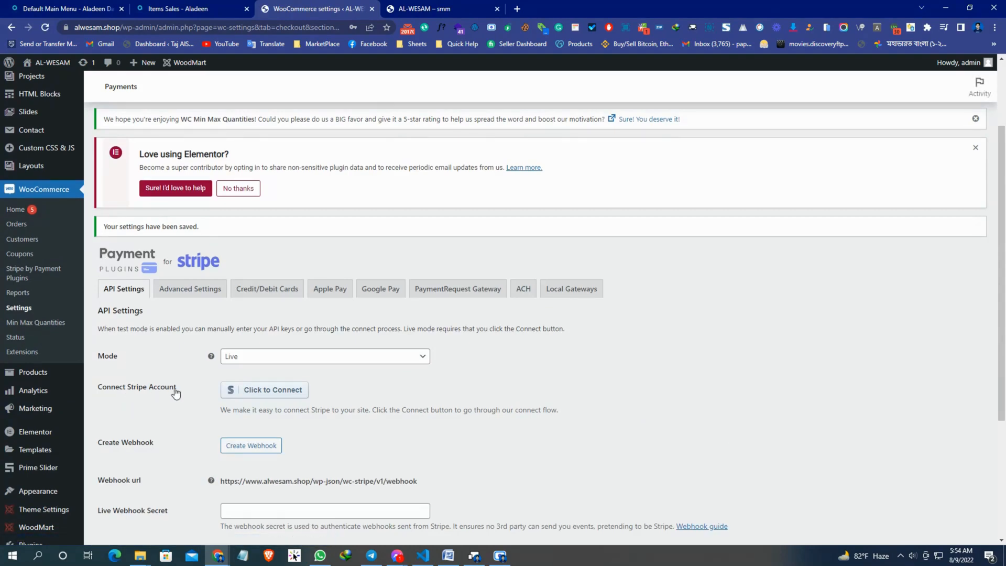
Step: Start the connect process for linking a Stripe account to the store
drag(96, 388, 187, 391)
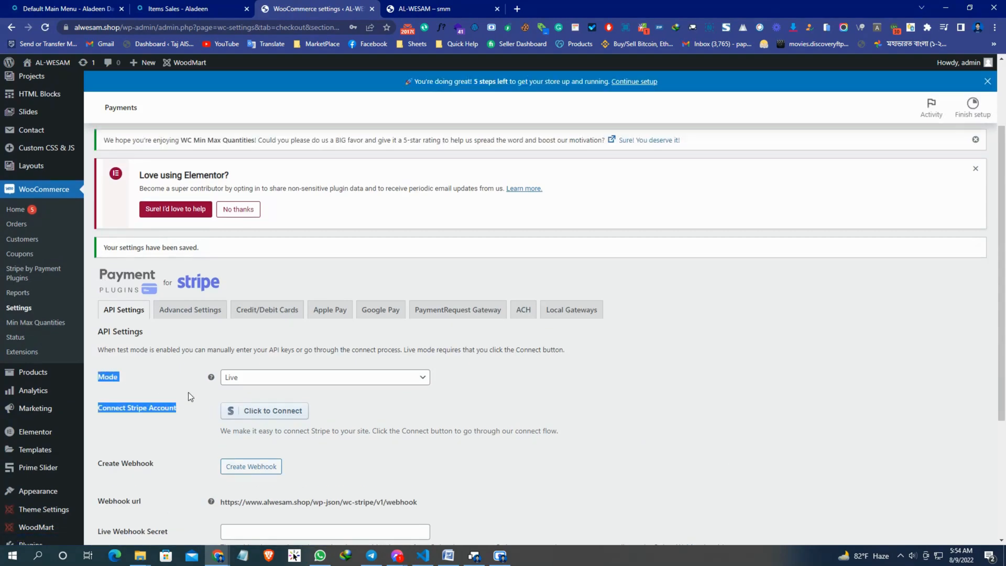
click(496, 408)
scroll(337, 417, down, 3)
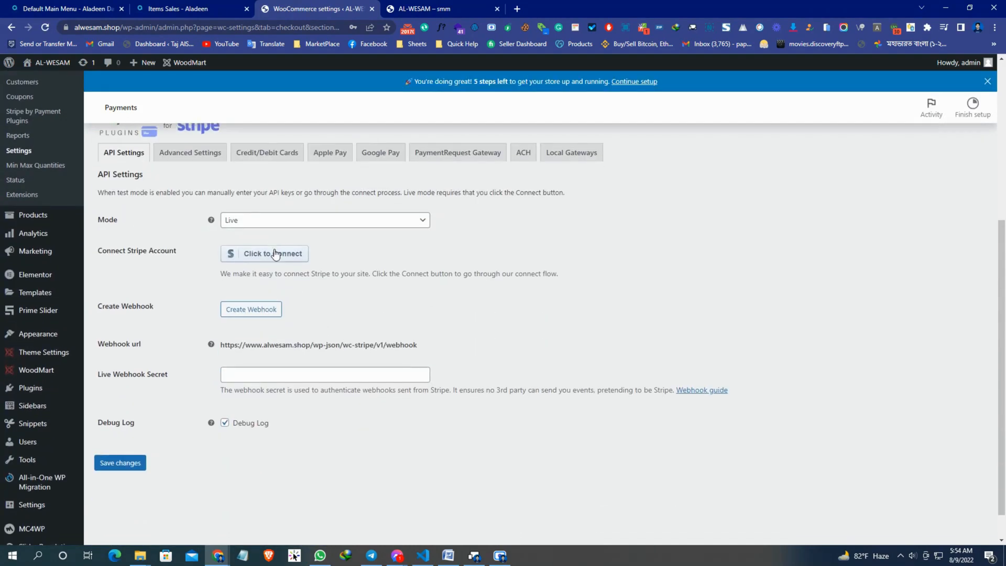
scroll(275, 254, up, 5)
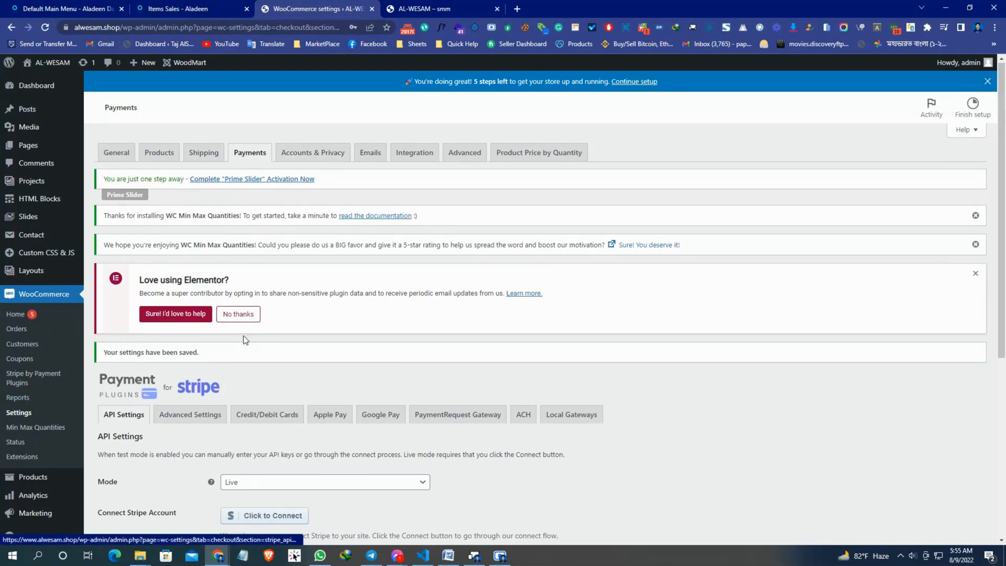
scroll(243, 336, down, 3)
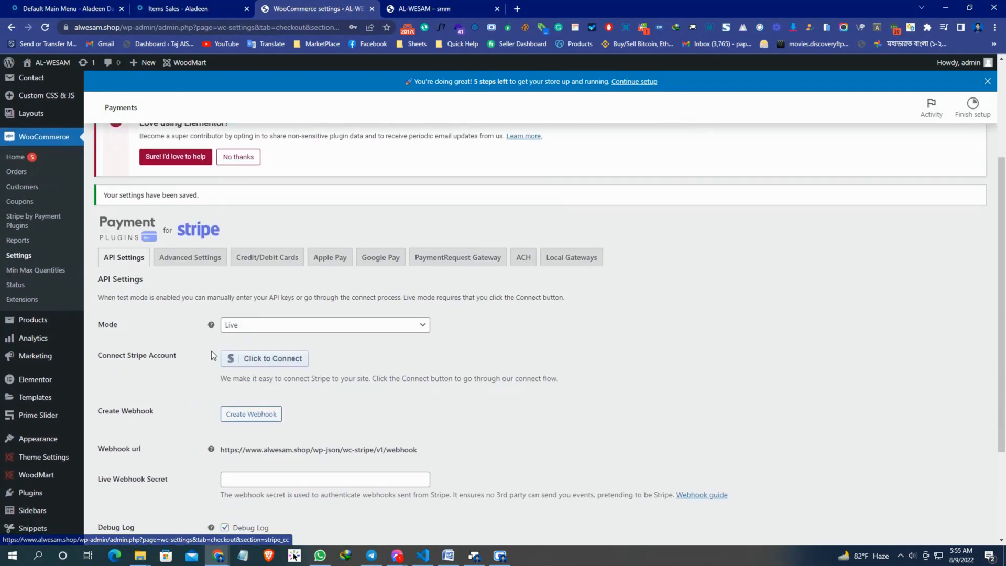
click(273, 358)
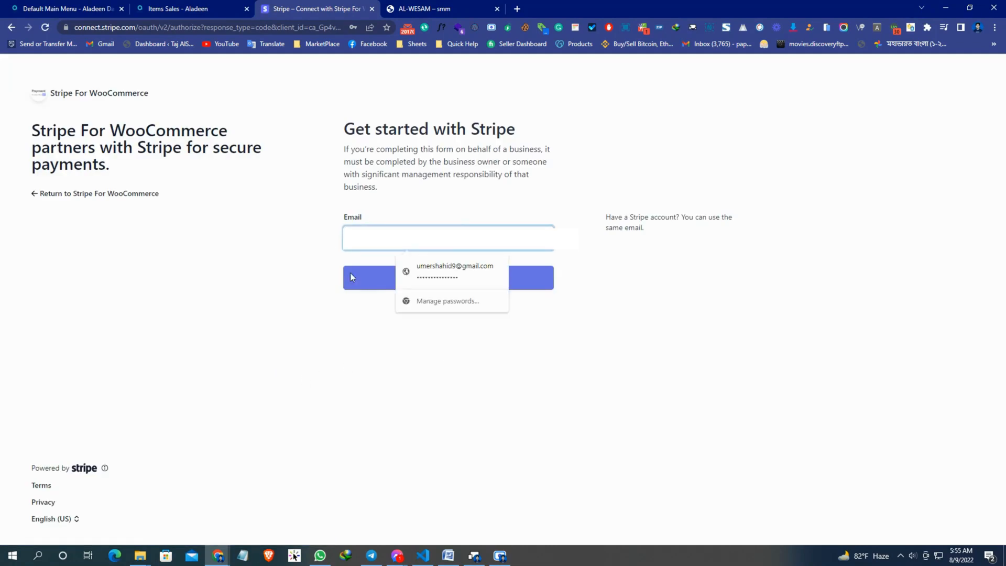
Step: Enter the Stripe account's e-mail address on the connect form and continue
key(alt+Tab)
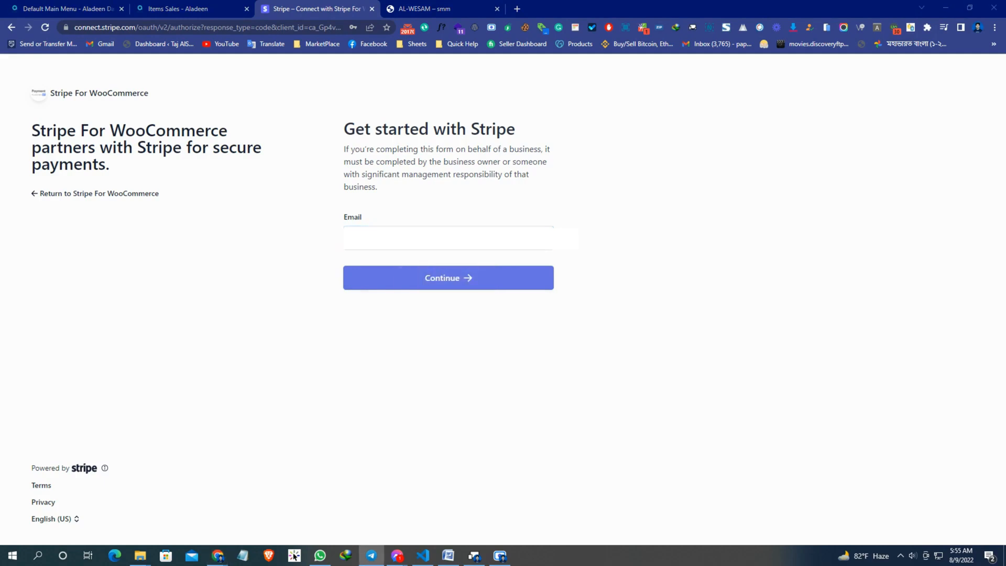
click(411, 229)
click(419, 270)
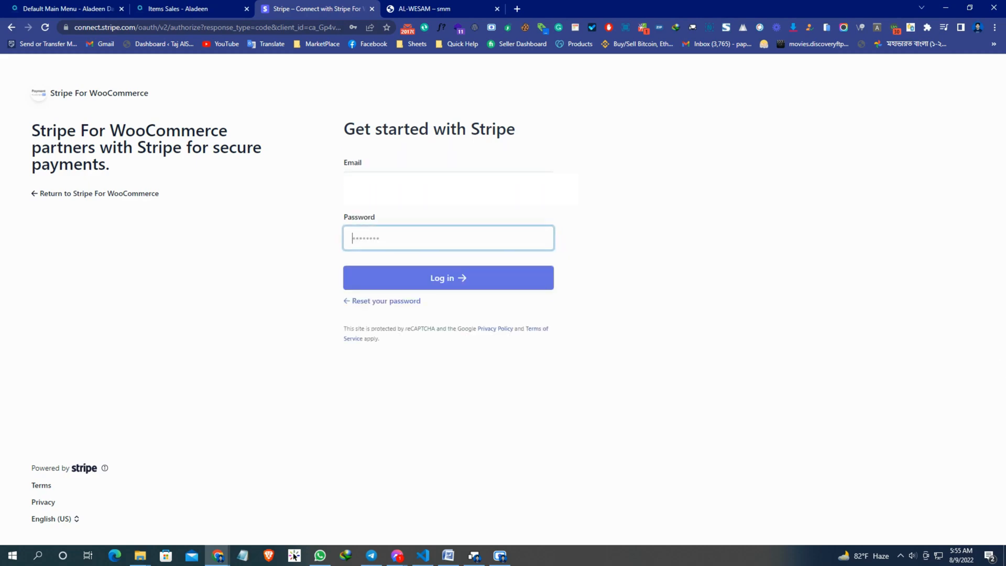
Step: Enter the Stripe account password and log in
key(alt+Tab)
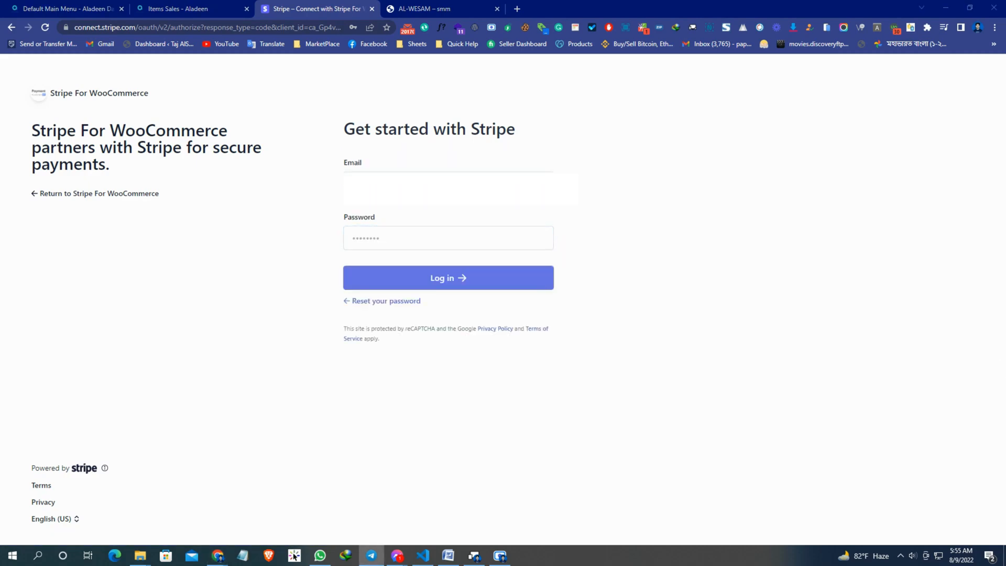
click(422, 236)
click(438, 267)
click(447, 282)
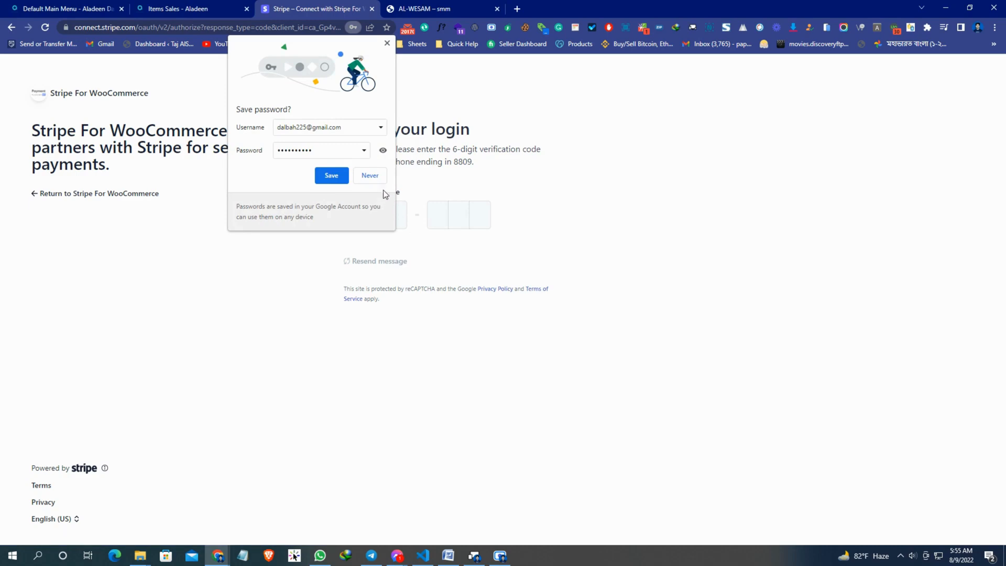
Step: Decline saving the password in the browser and enter the 6-digit login verification code
click(375, 179)
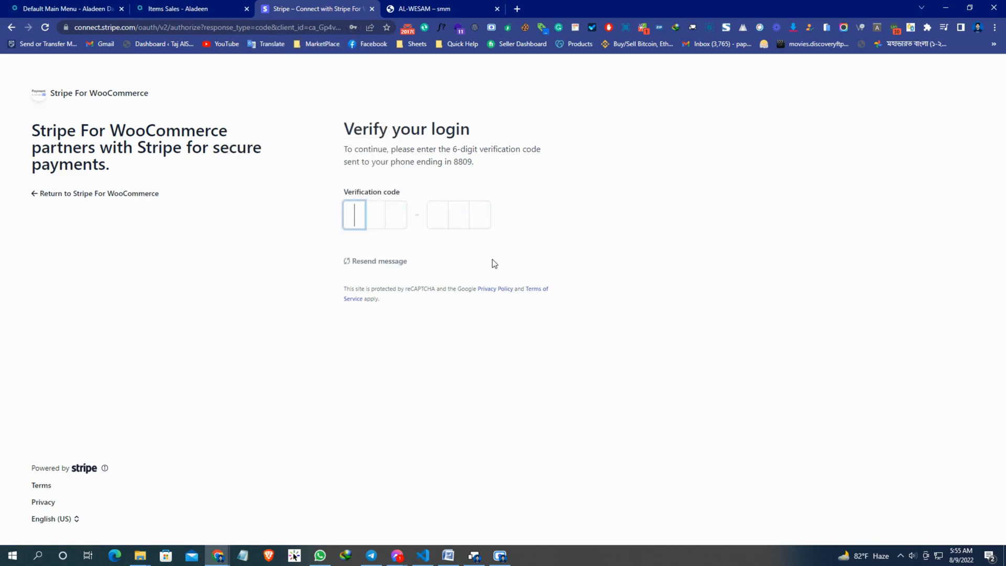
key(alt+Tab)
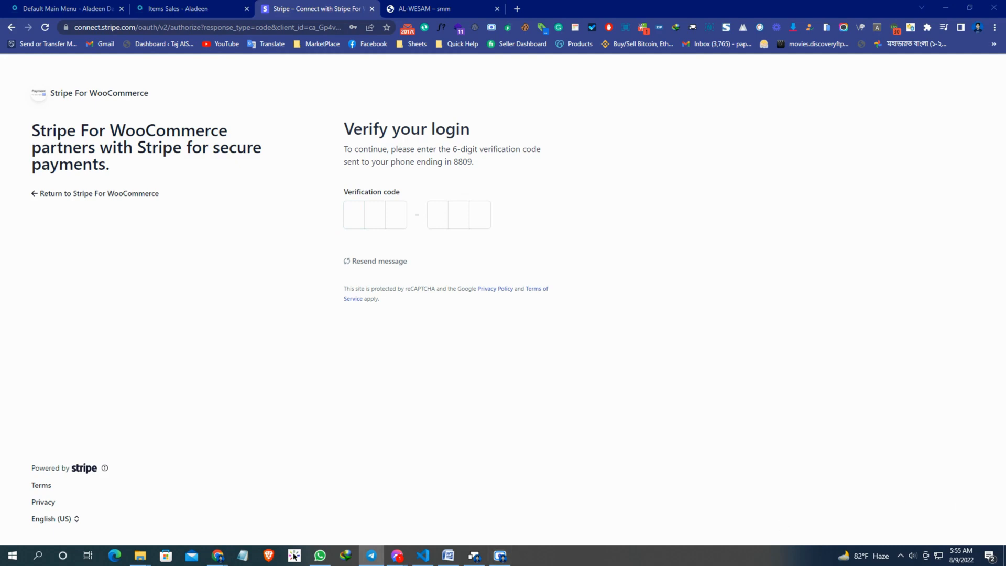
key(alt+Tab)
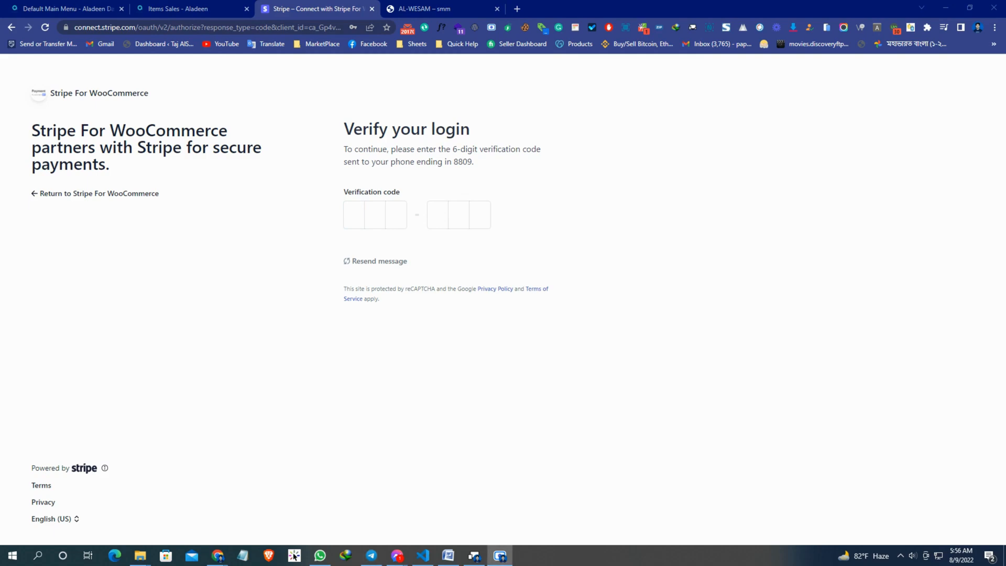
key(alt+Tab)
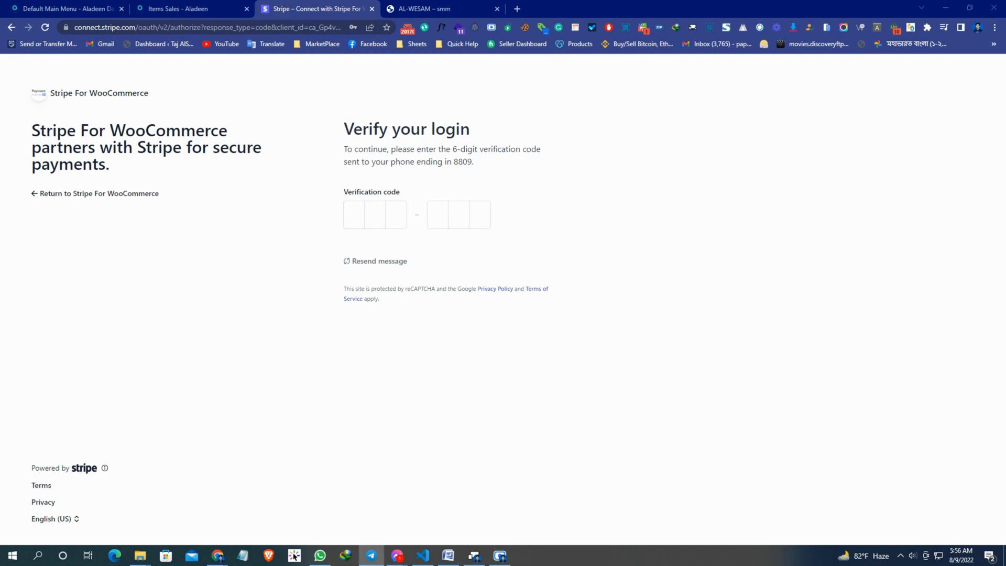
key(alt+Tab)
key(alt+Tab)
click(355, 214)
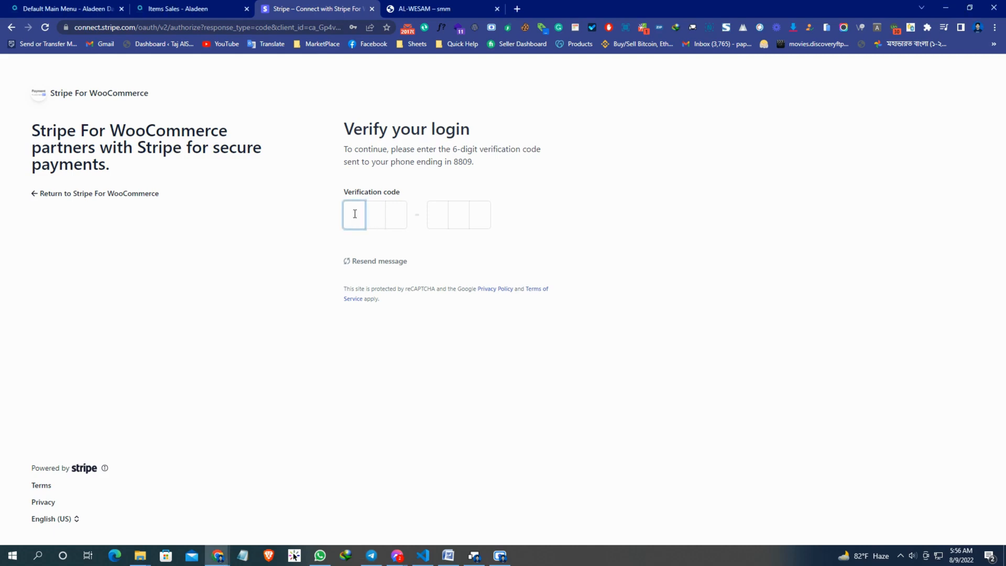
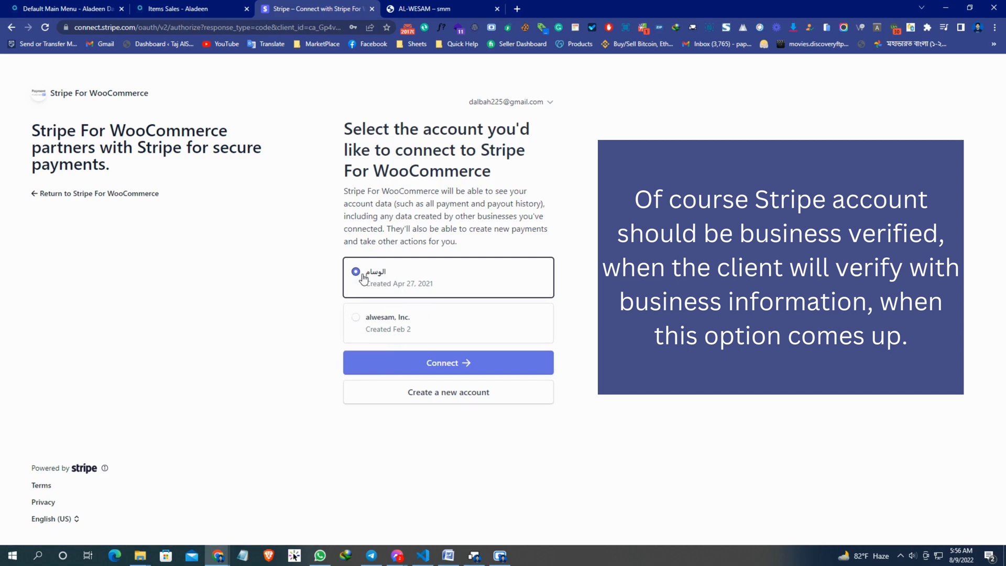
click(361, 326)
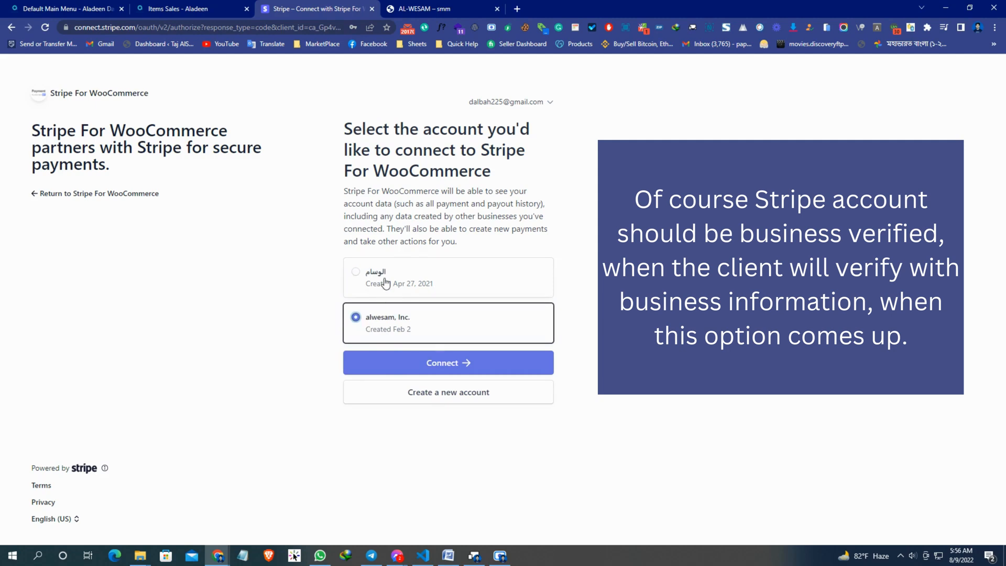
click(440, 371)
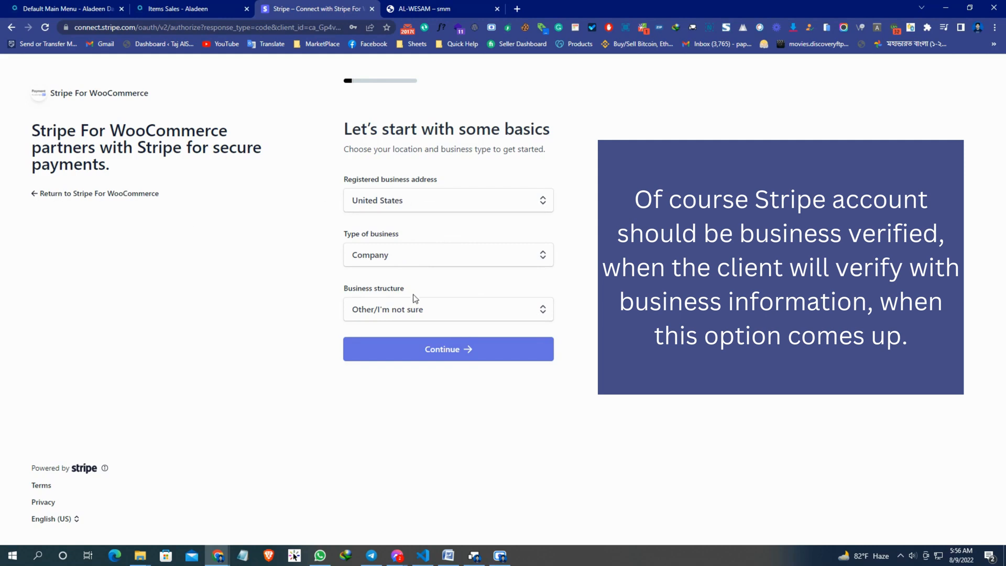
click(61, 196)
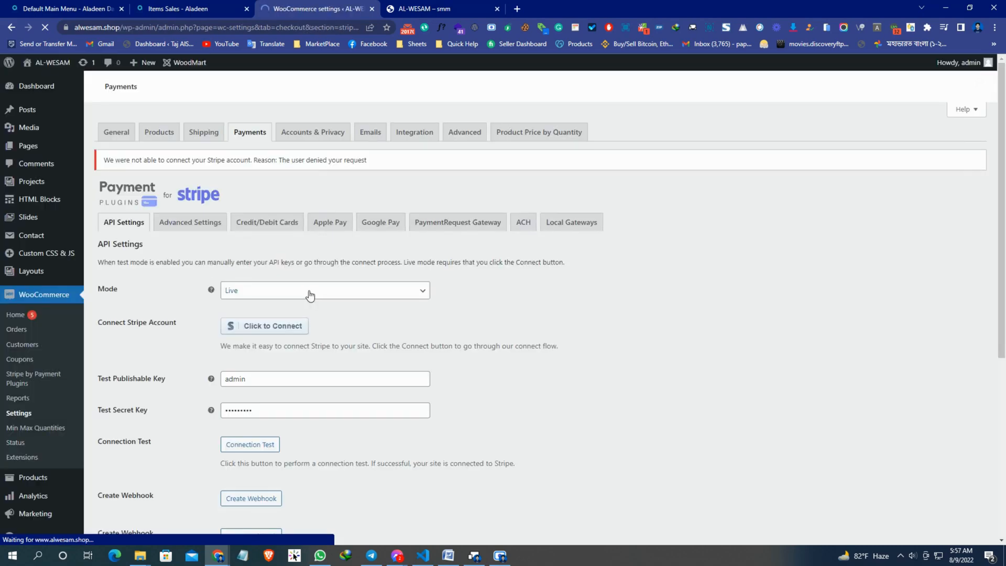
Step: Restart the connect process from the API settings and connect the الوسام account created Apr 27, 2021
scroll(291, 304, down, 4)
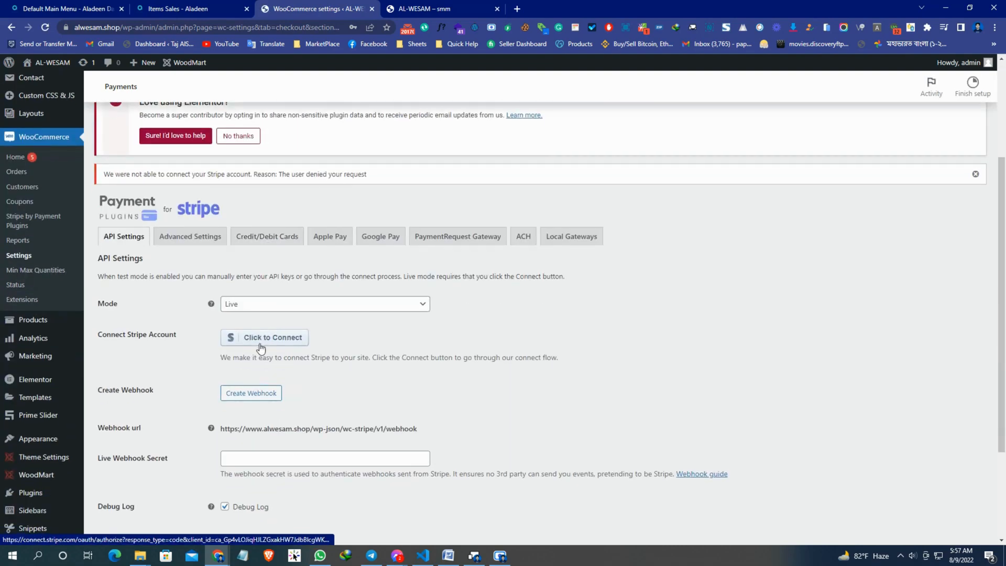
click(261, 348)
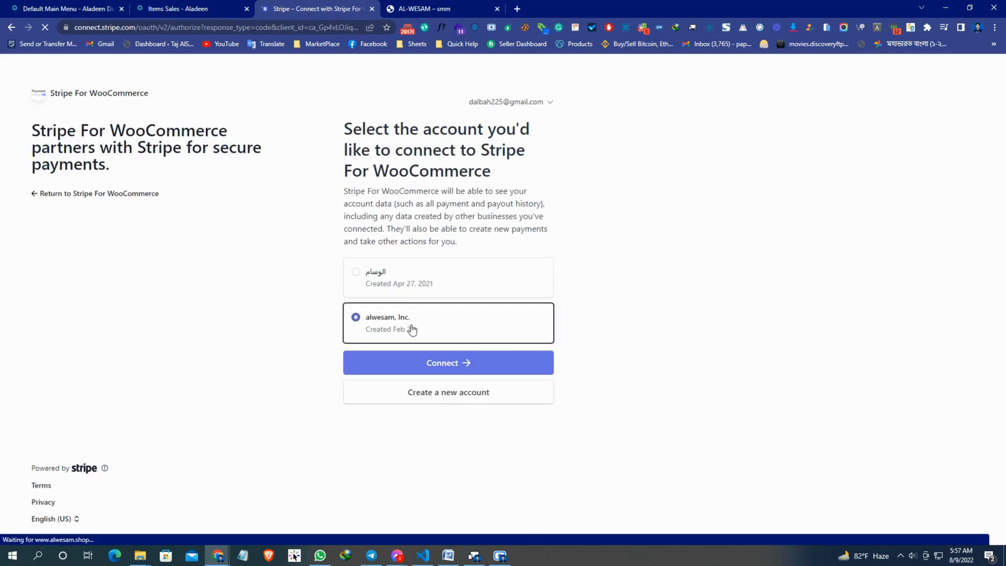
click(411, 285)
click(469, 361)
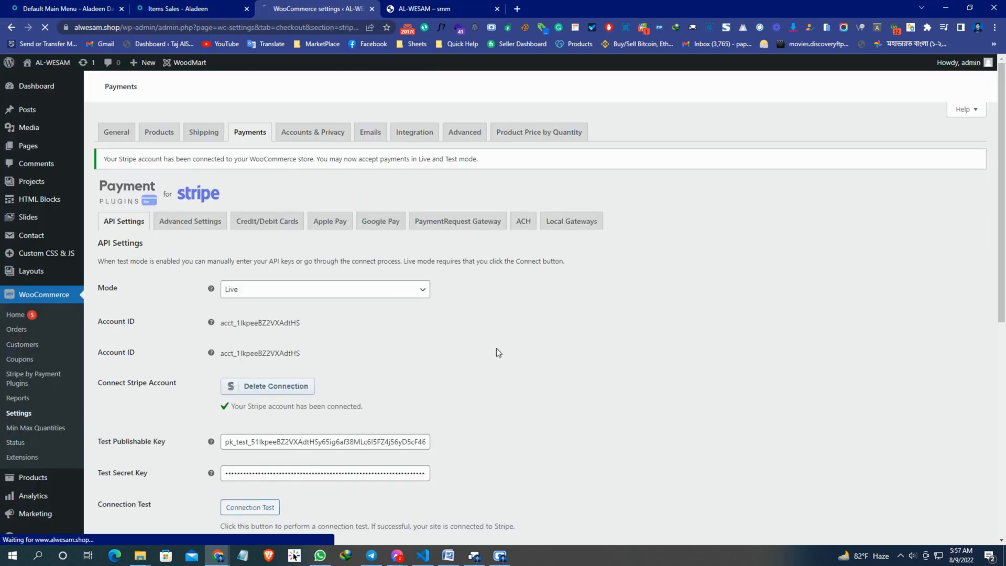
Step: Run the Stripe connection test, dismiss its result and save the API settings
scroll(381, 221, down, 4)
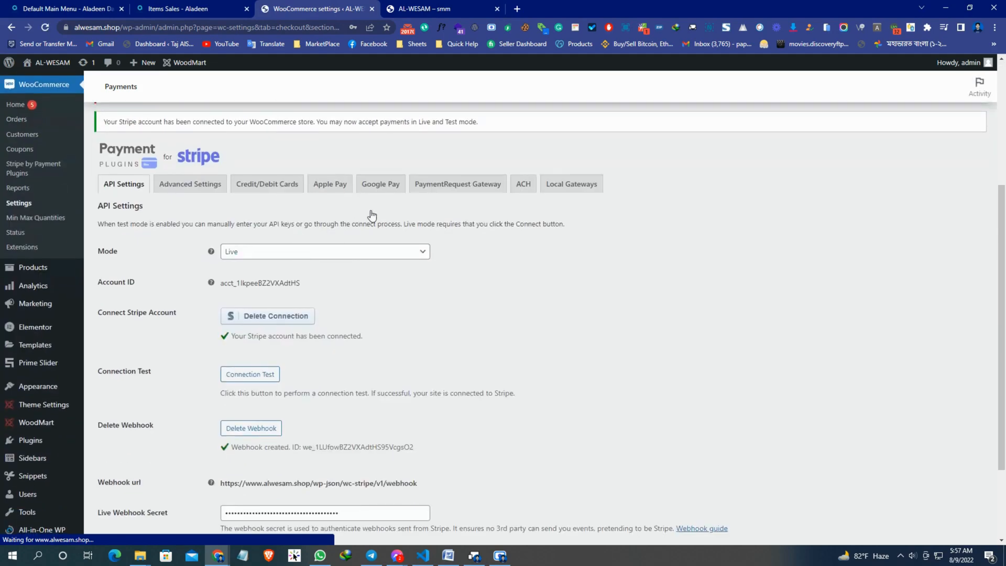
scroll(283, 307, down, 2)
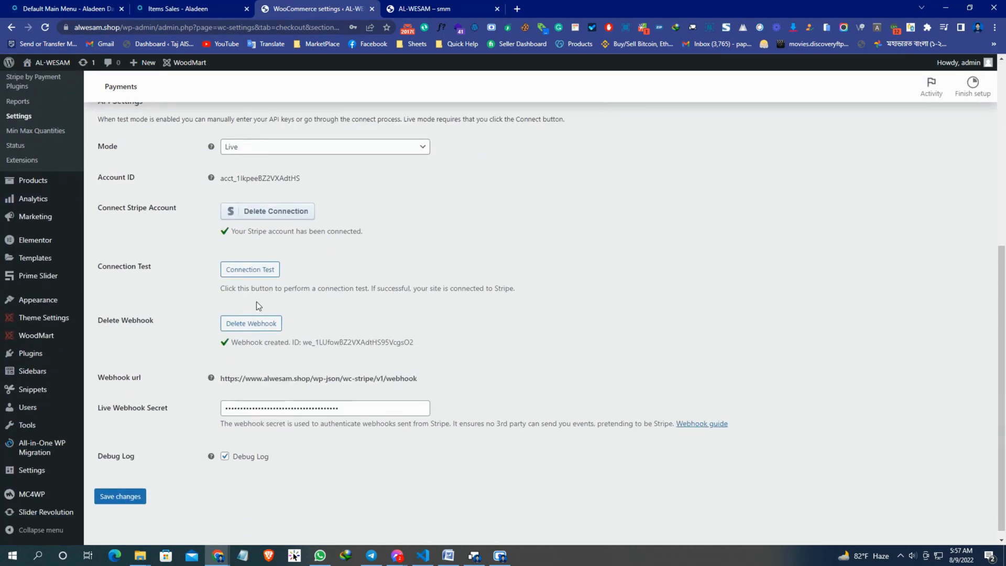
click(237, 291)
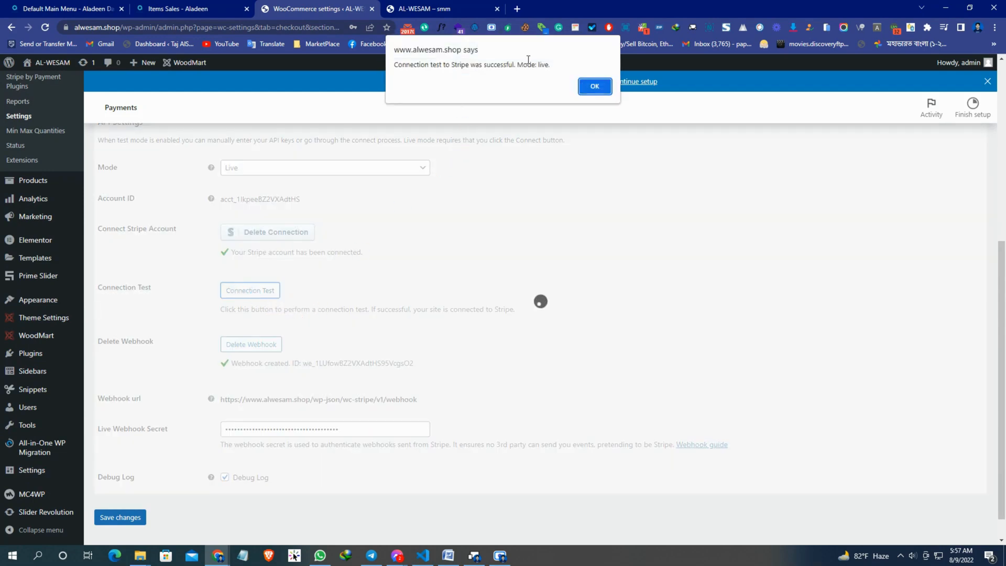
drag(524, 64, 471, 65)
click(538, 65)
click(594, 86)
scroll(232, 342, down, 1)
click(139, 488)
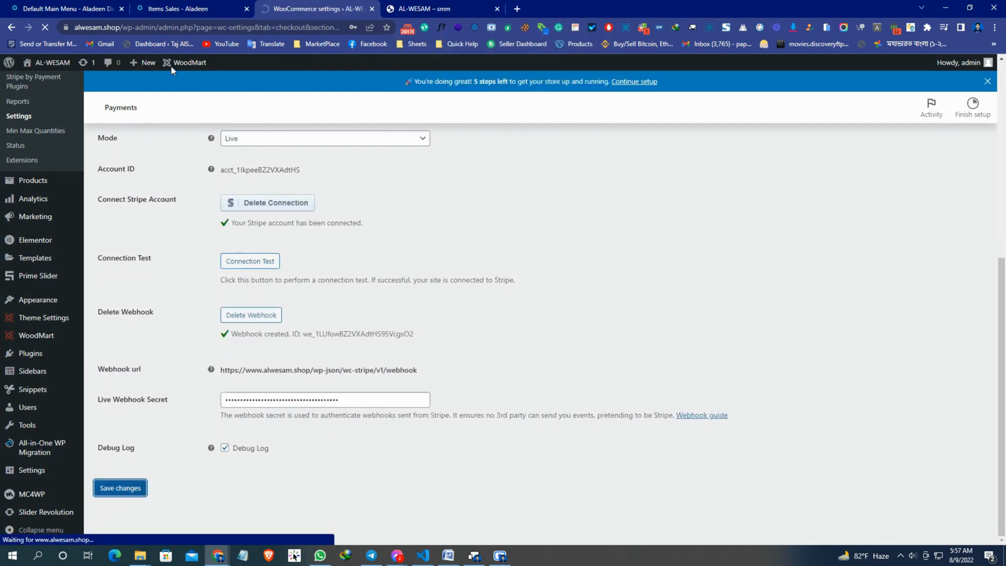
Step: Open the store's public site in a new tab and switch to it
middle_click(48, 82)
scroll(209, 210, down, 1)
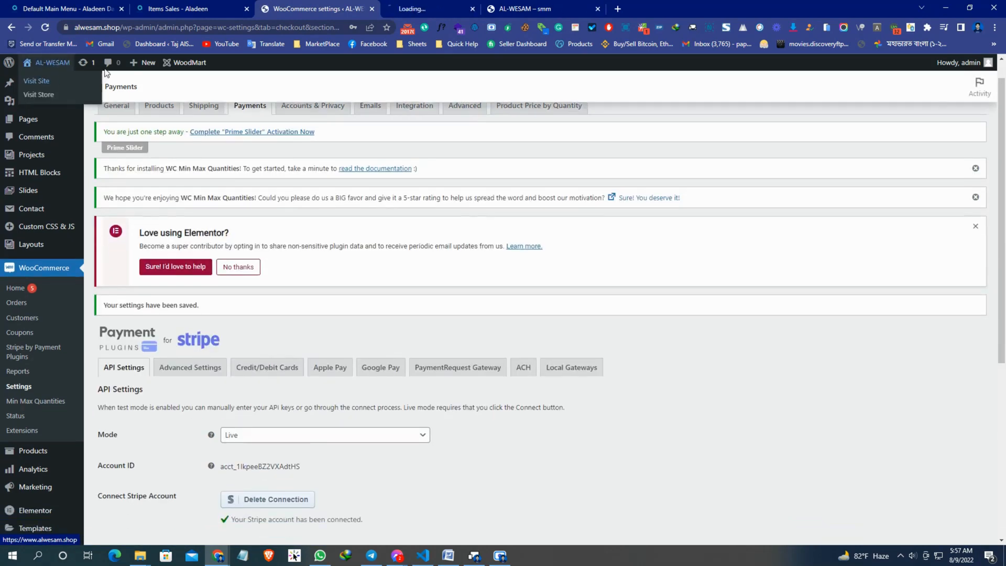
click(471, 8)
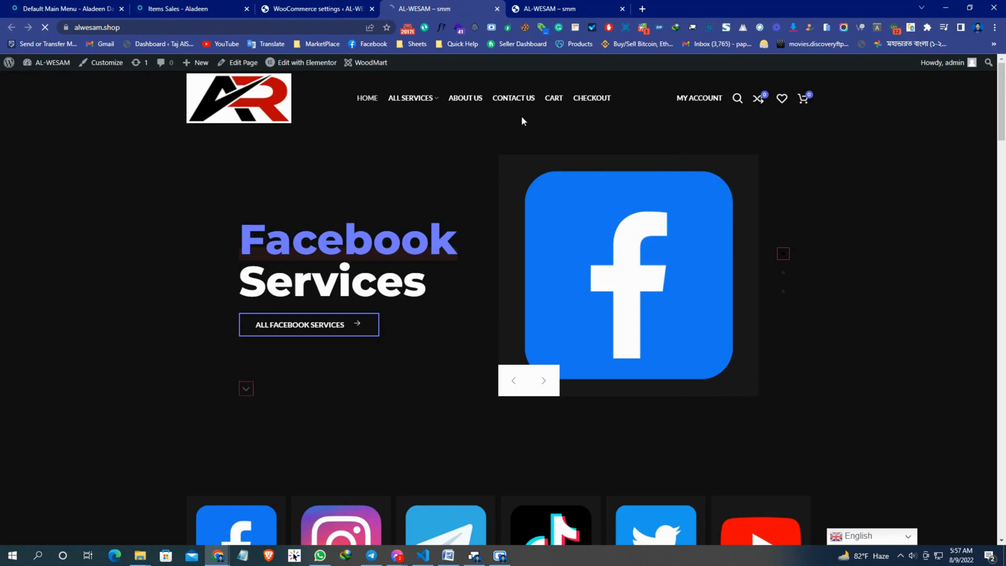
Step: Add the 200k/H Facebook profile followers service to the cart with quantity 1000 and proceed to checkout
scroll(596, 171, down, 13)
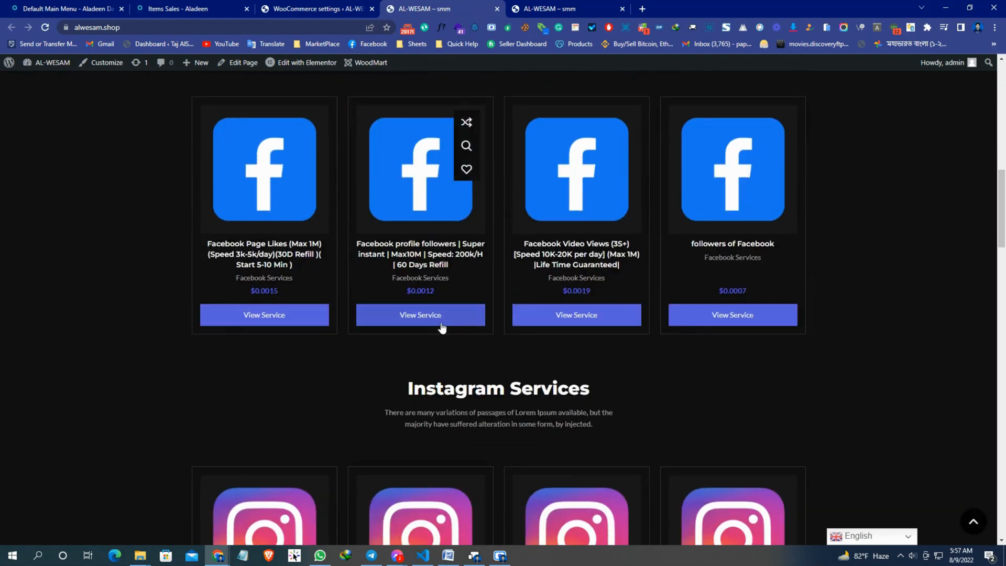
click(427, 317)
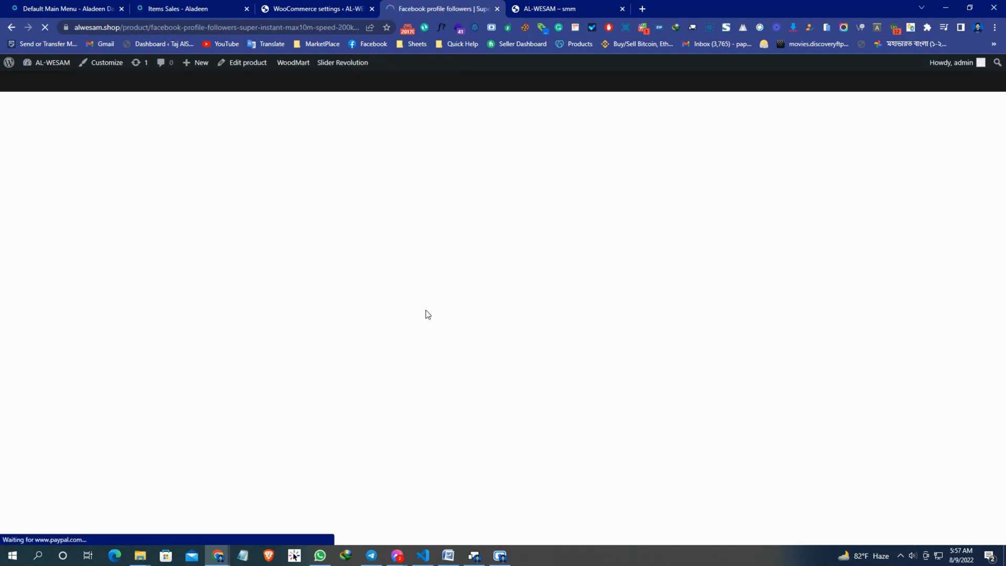
click(611, 286)
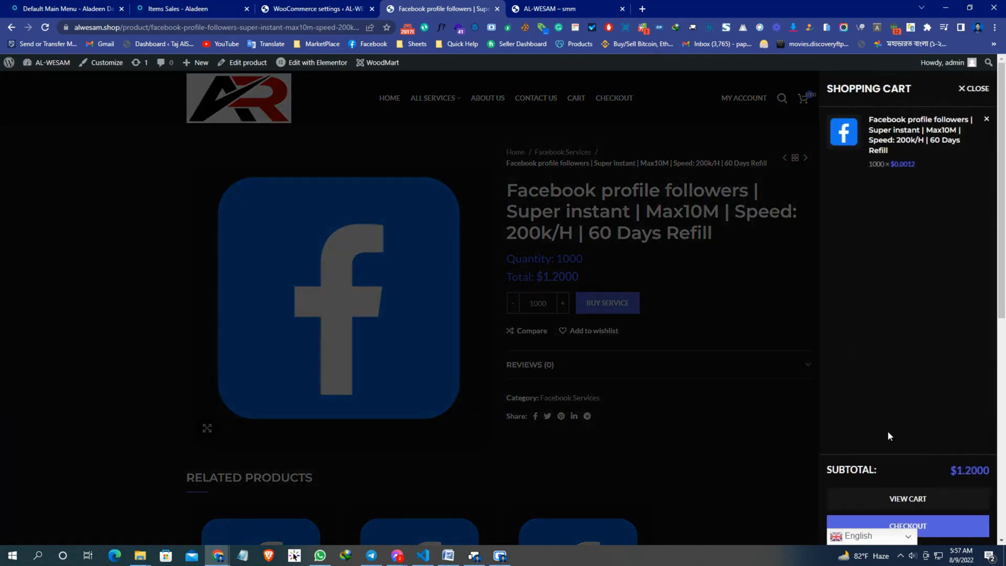
click(946, 527)
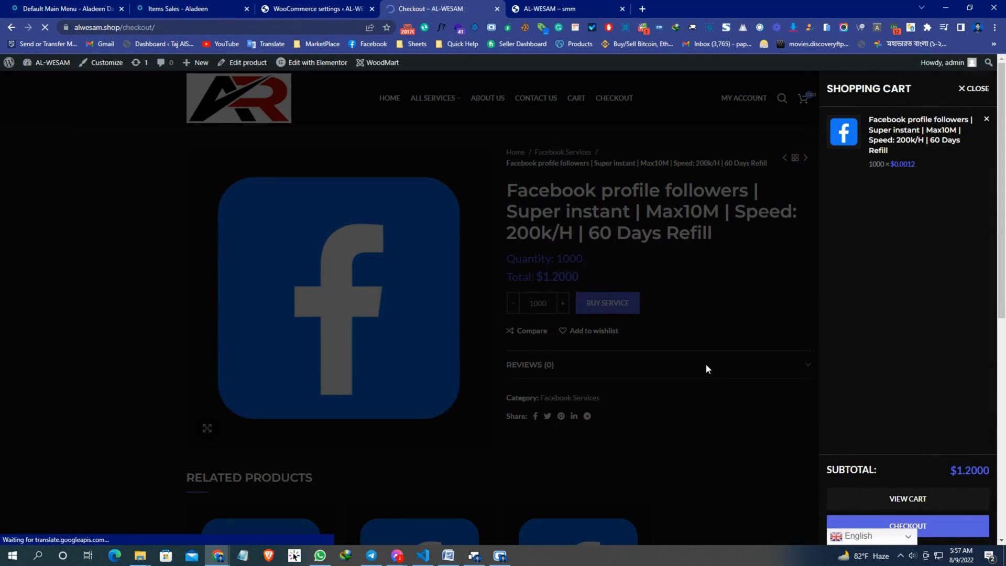
Step: Check the checkout payment options by selecting PayPal and then Credit/Debit Cards, and examine the card entry fields
scroll(780, 307, down, 1)
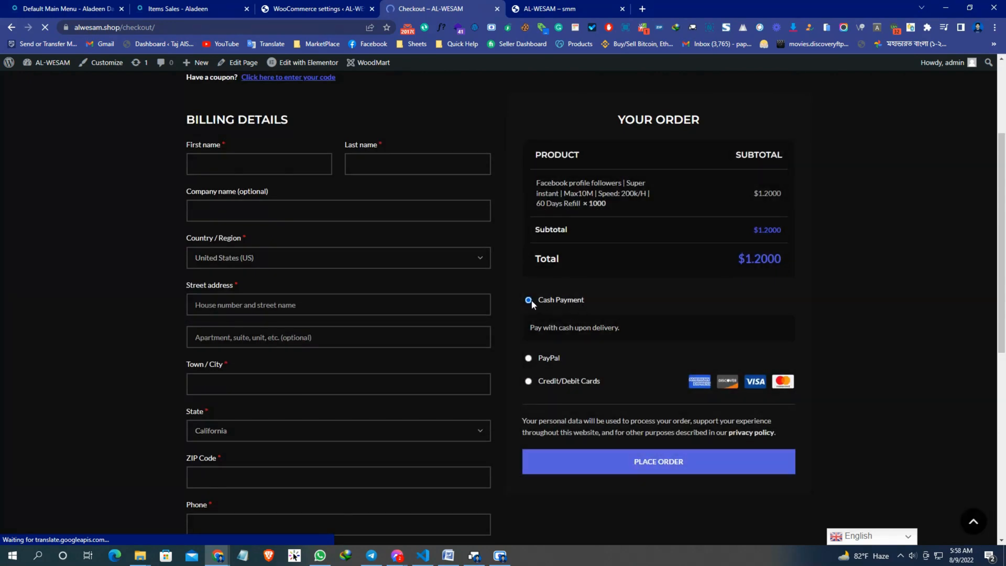
click(528, 358)
scroll(644, 299, down, 2)
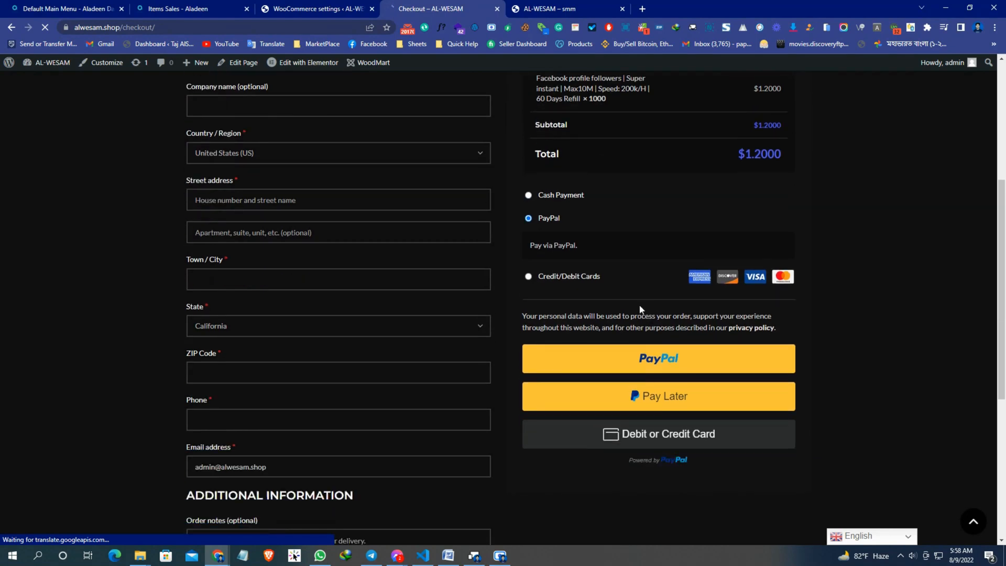
click(584, 275)
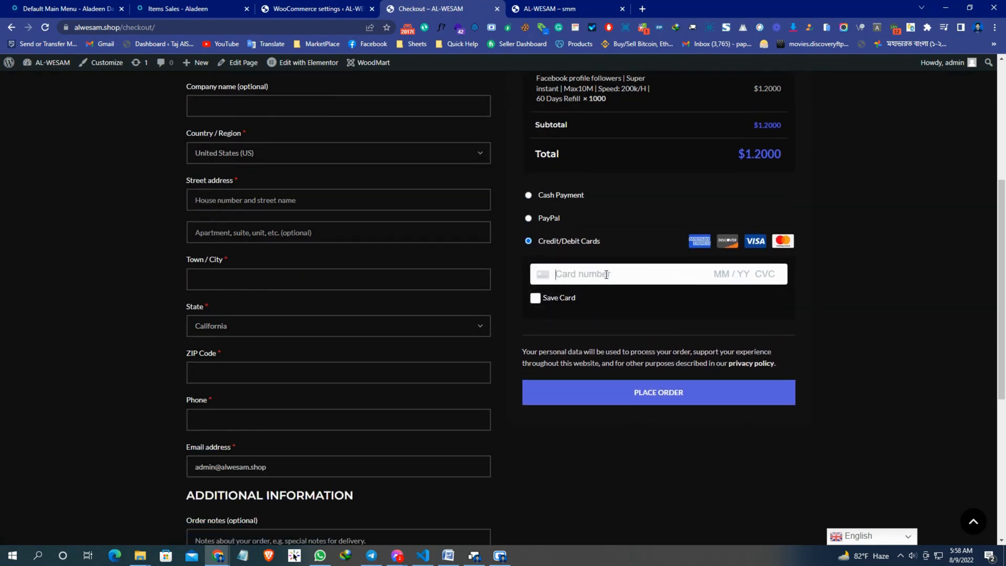
drag(541, 241, 592, 243)
click(602, 243)
click(691, 275)
scroll(661, 304, up, 1)
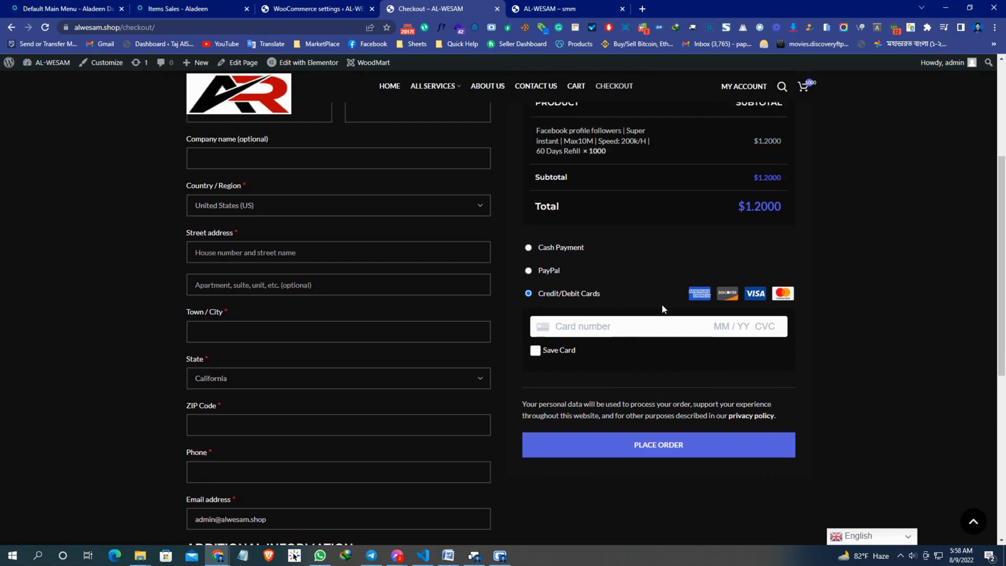